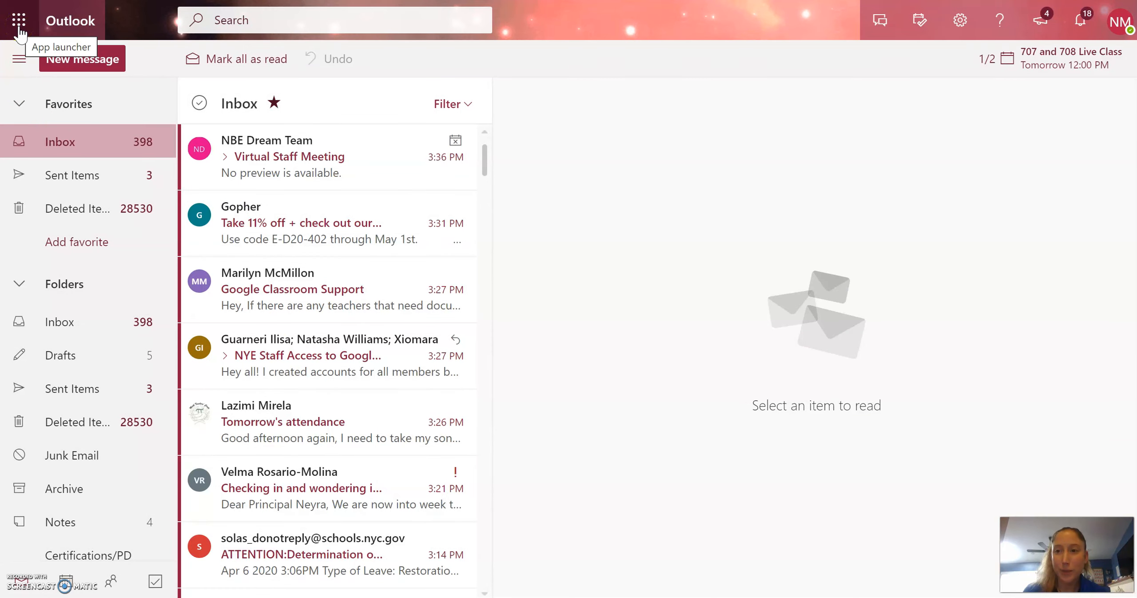
# - Switch from Outlook to Microsoft Teams using the Office 365 app launcher
pyautogui.click(19, 21)
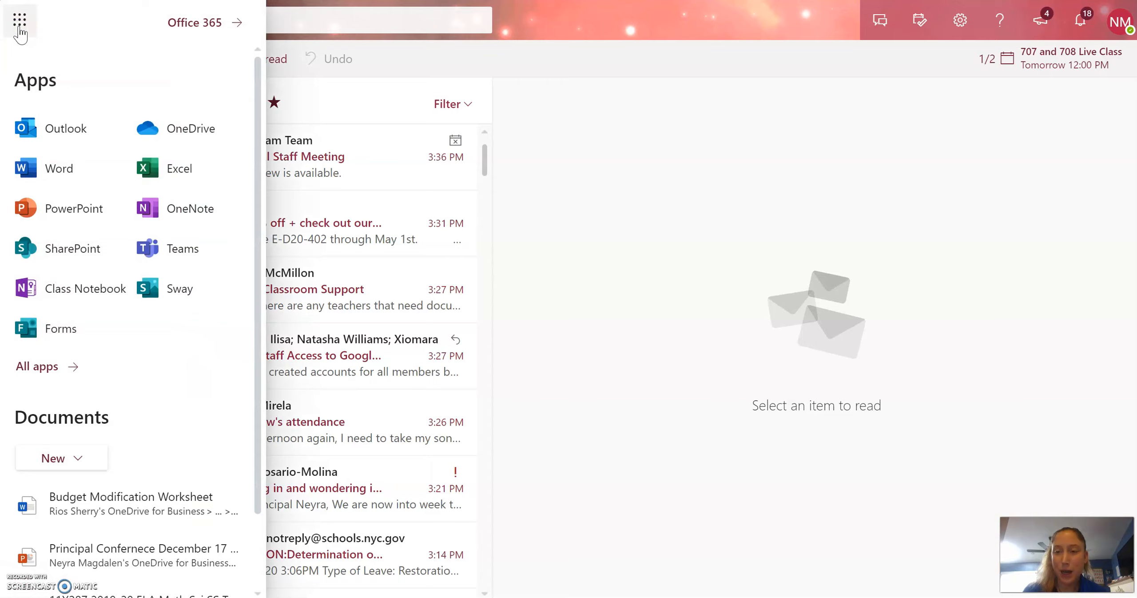
pyautogui.click(188, 267)
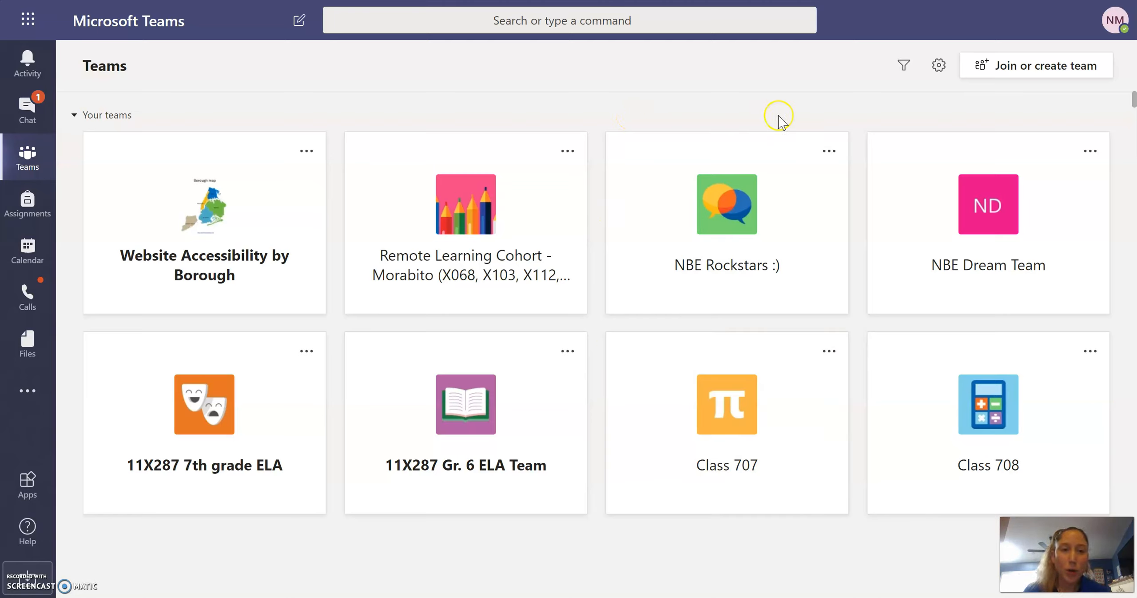
# - Start creating a new team to see the Class, PLC, Staff and Other team types
pyautogui.click(1052, 67)
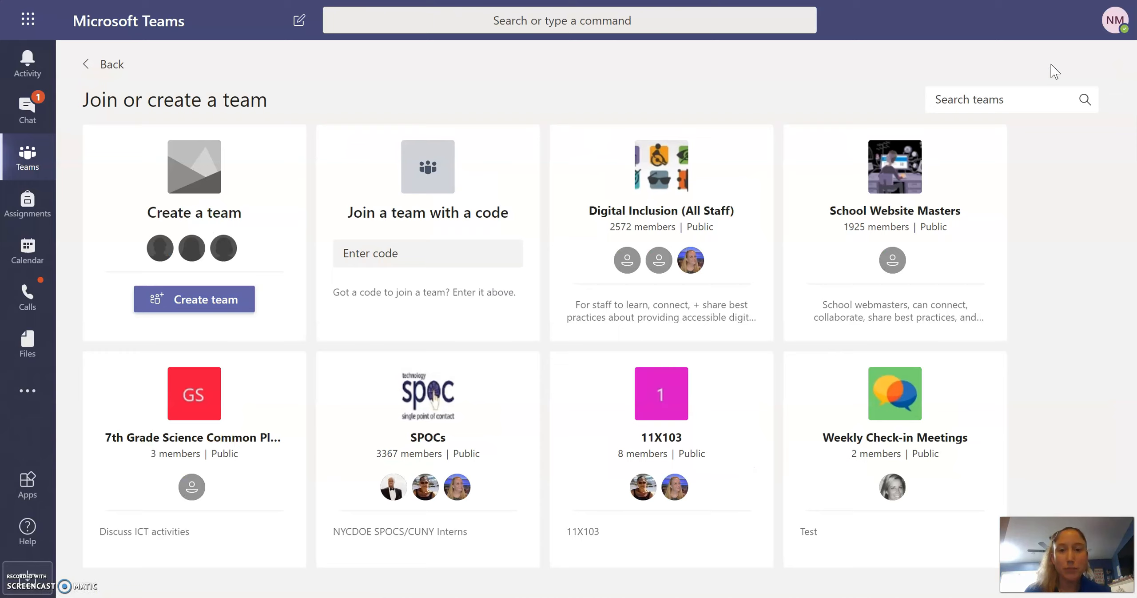
pyautogui.moveTo(896, 264)
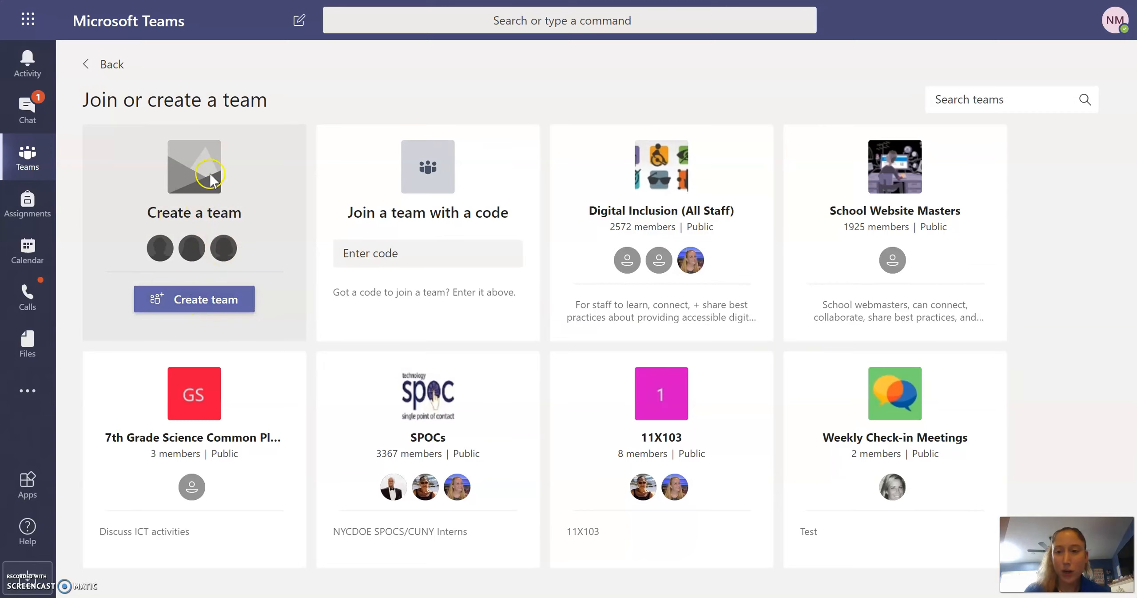
pyautogui.click(204, 302)
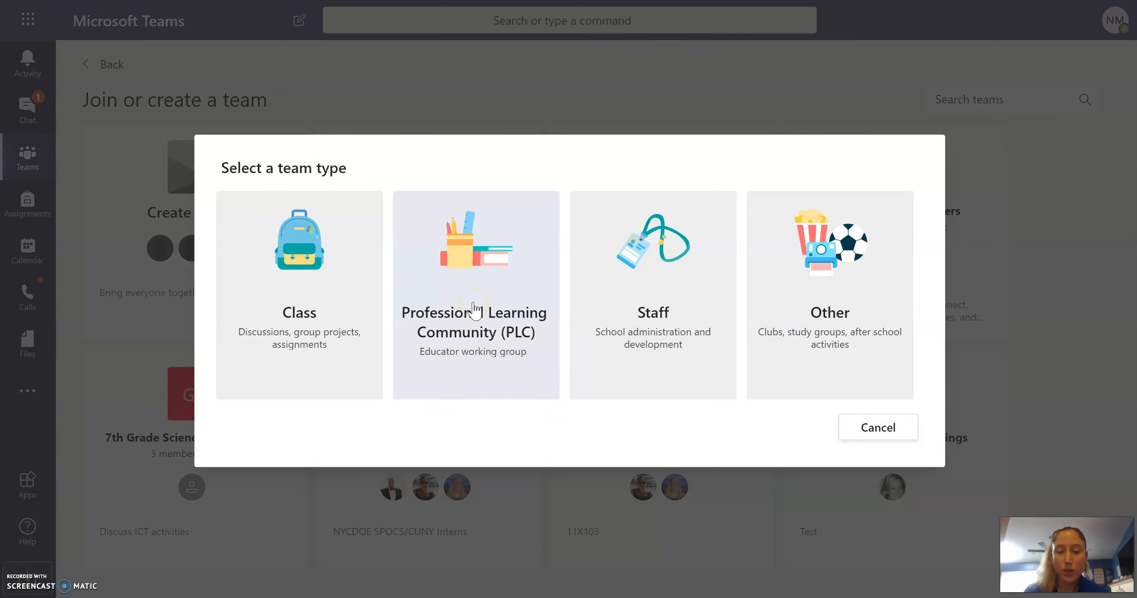
# - Create a private PLC team named '8th Grade Math Team'
pyautogui.click(476, 310)
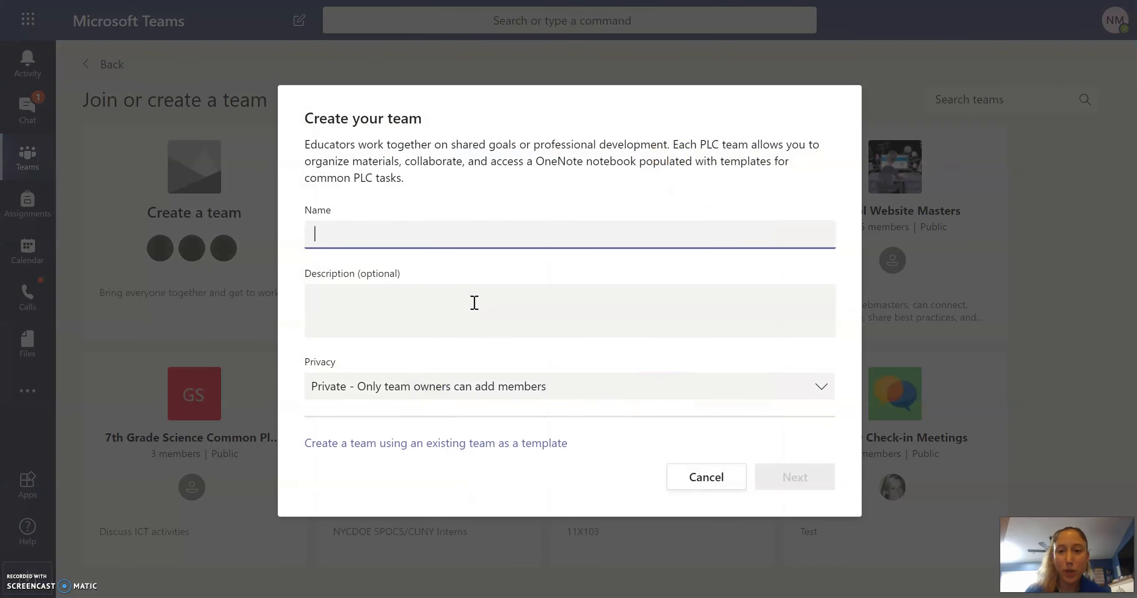
pyautogui.write('8th Grade M')
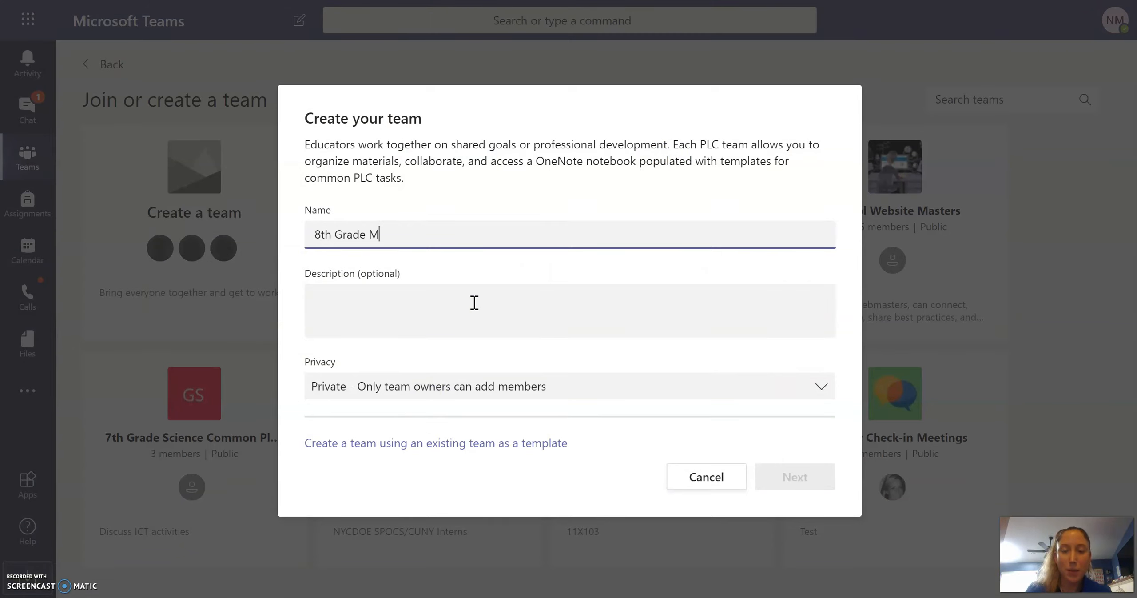
pyautogui.write('ath Team')
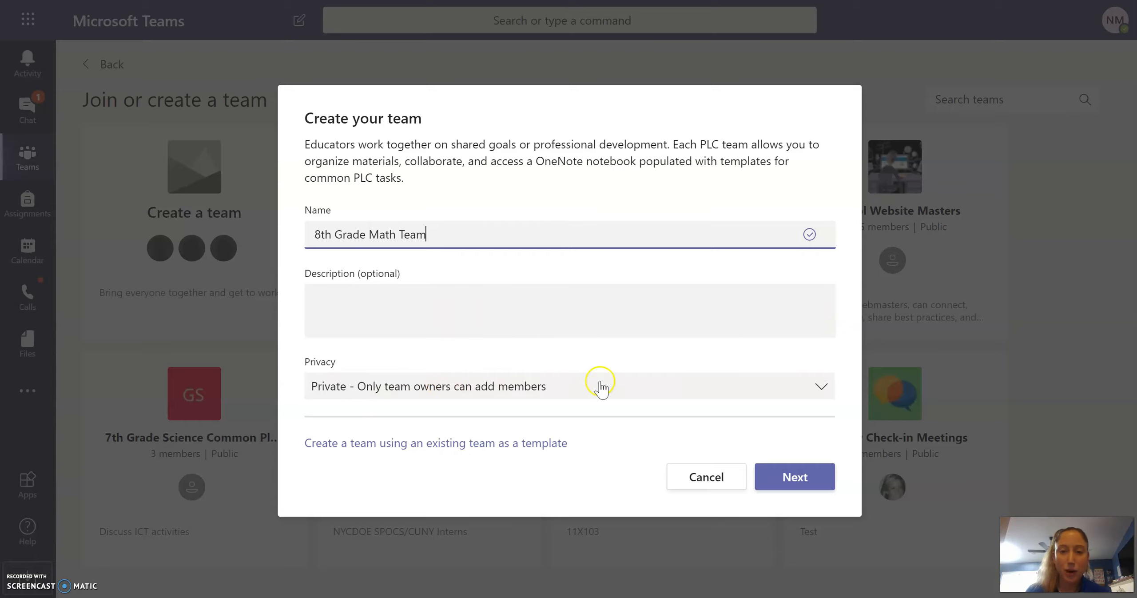
pyautogui.click(780, 482)
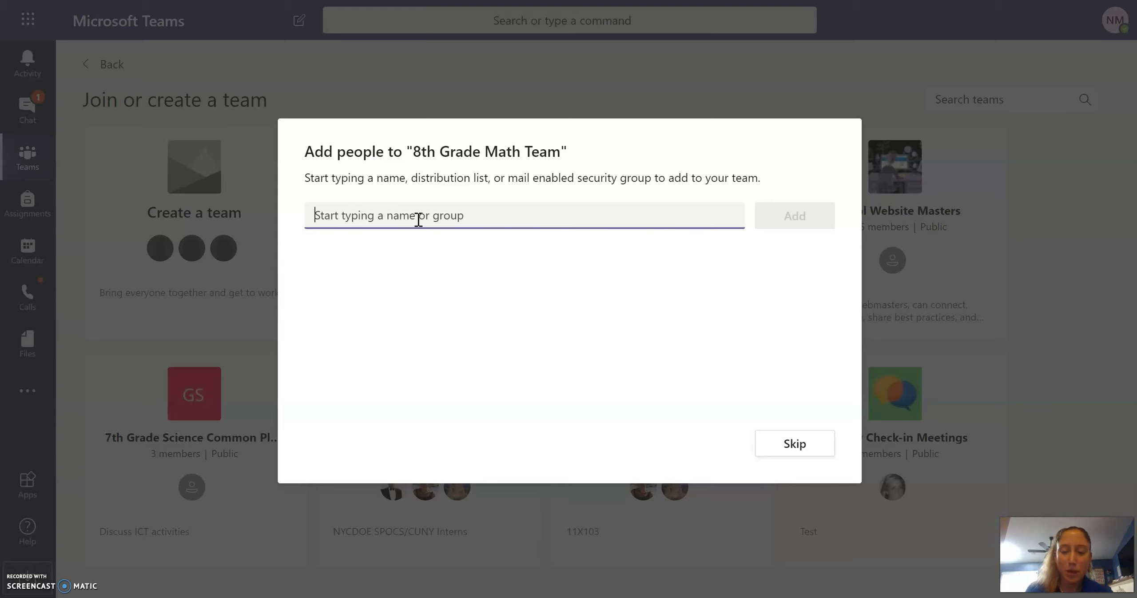
# - Add the assistant principal and a teacher to the team from name suggestions
pyautogui.write('fleiss')
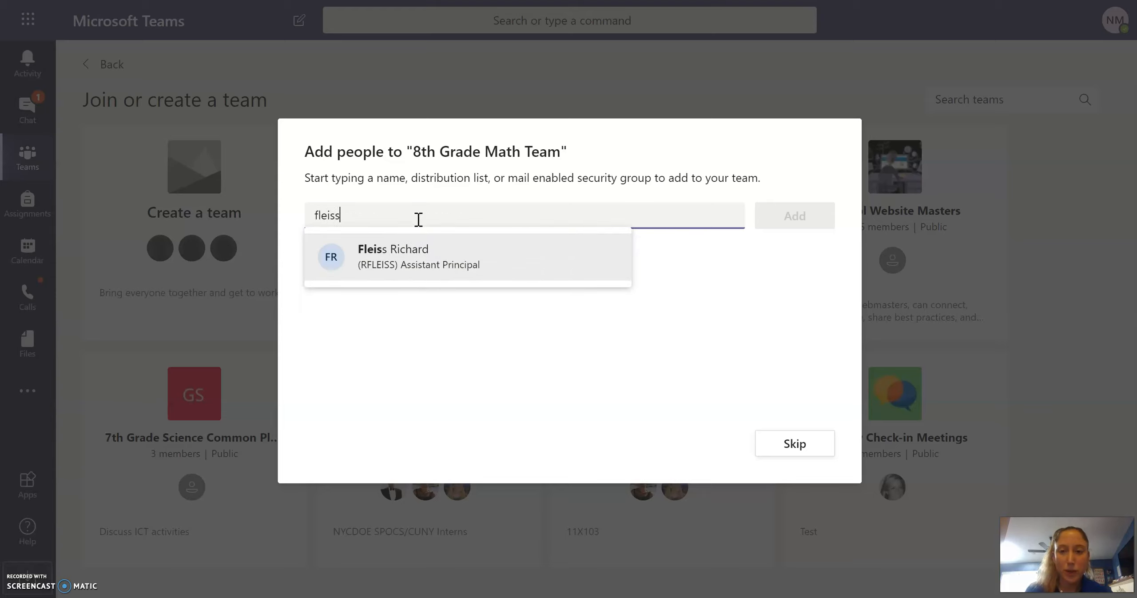
pyautogui.click(416, 264)
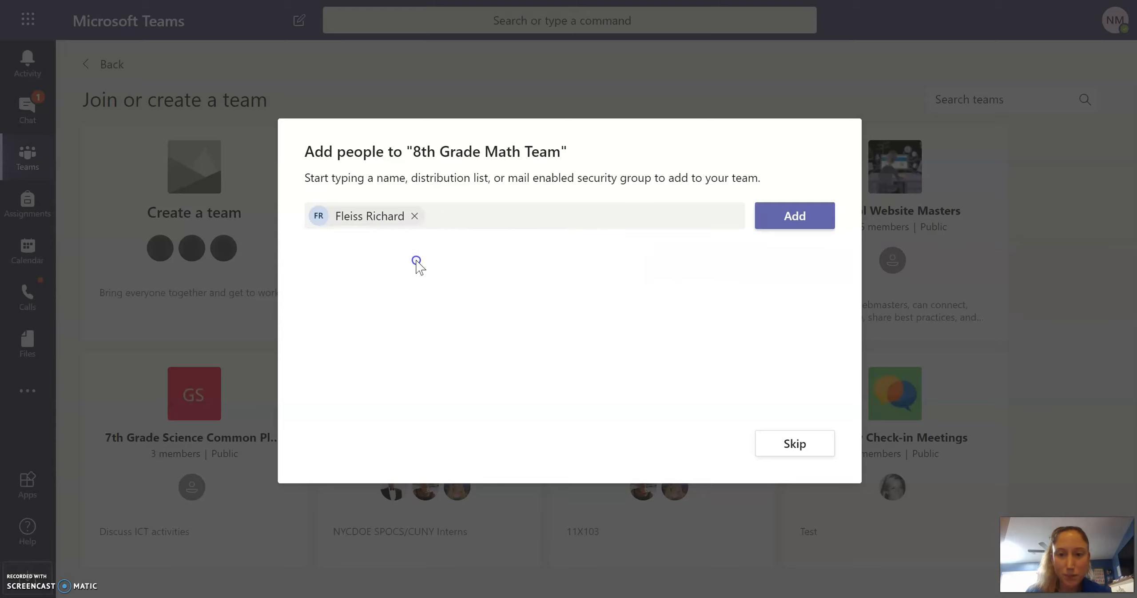
pyautogui.click(789, 216)
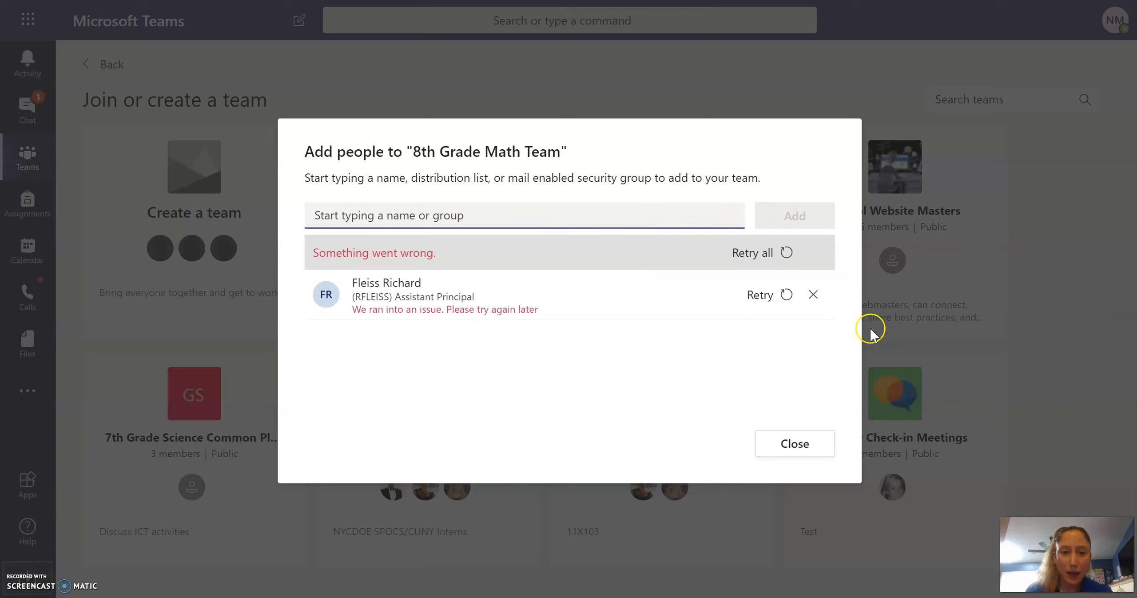
pyautogui.click(760, 294)
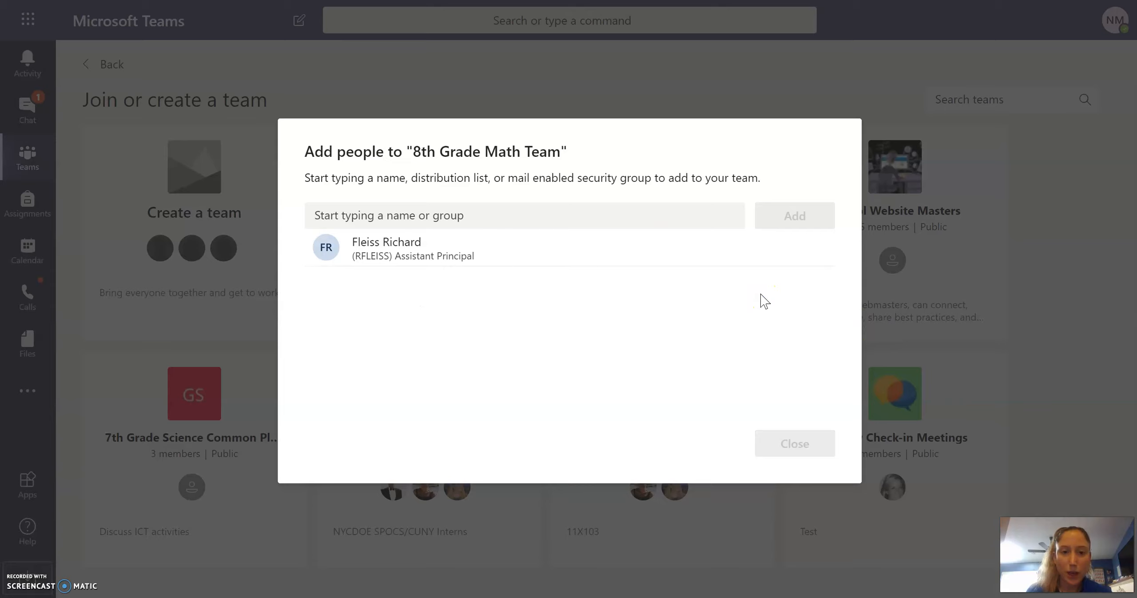
pyautogui.click(582, 216)
pyautogui.write('pellu')
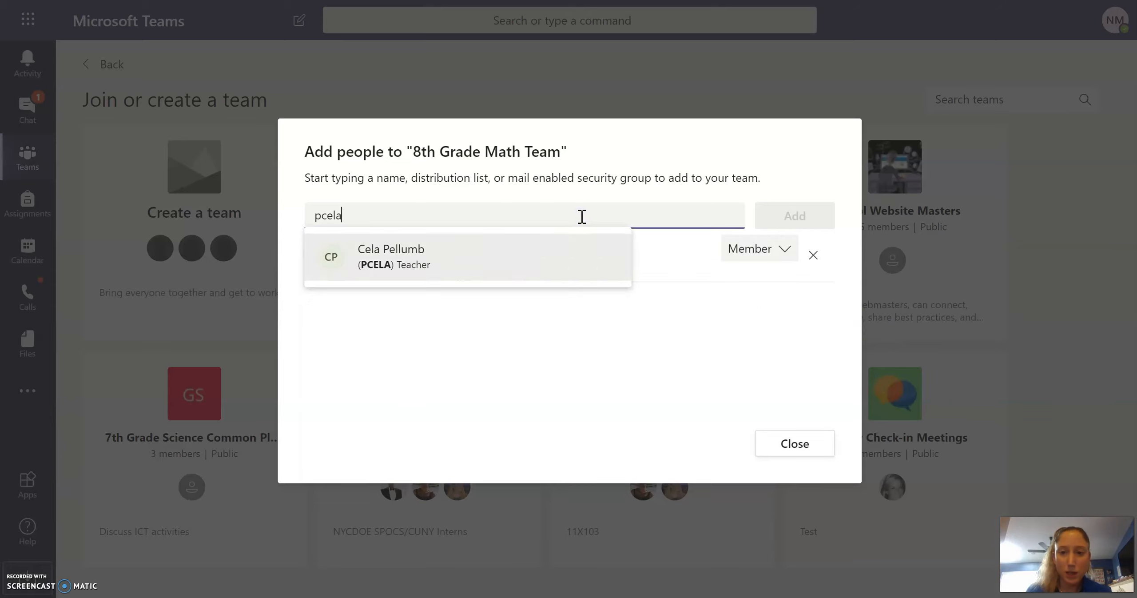
pyautogui.click(489, 256)
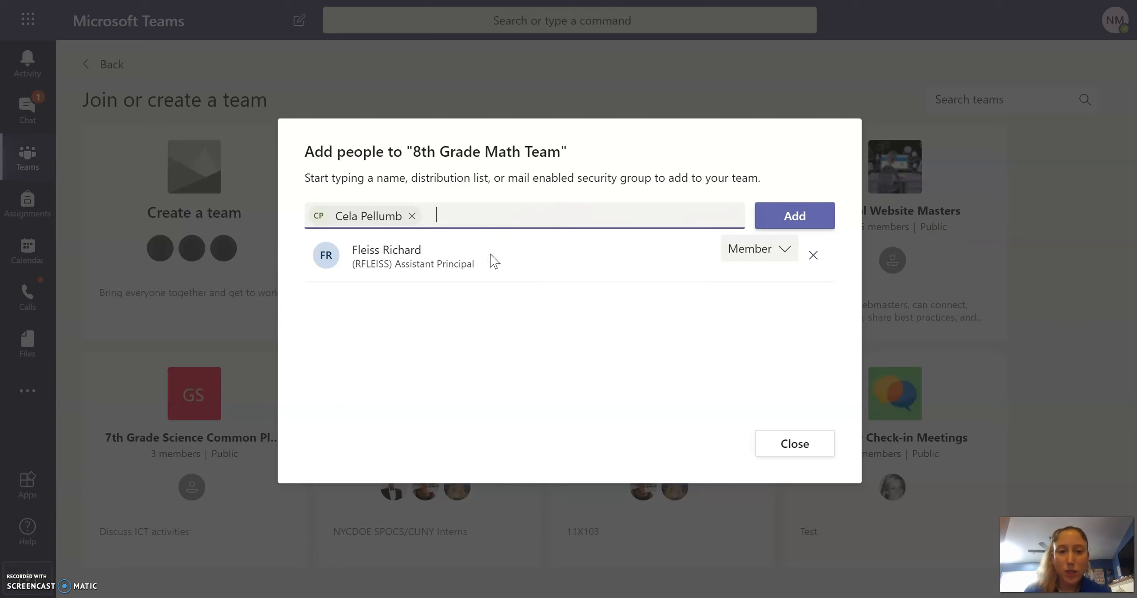
pyautogui.click(793, 217)
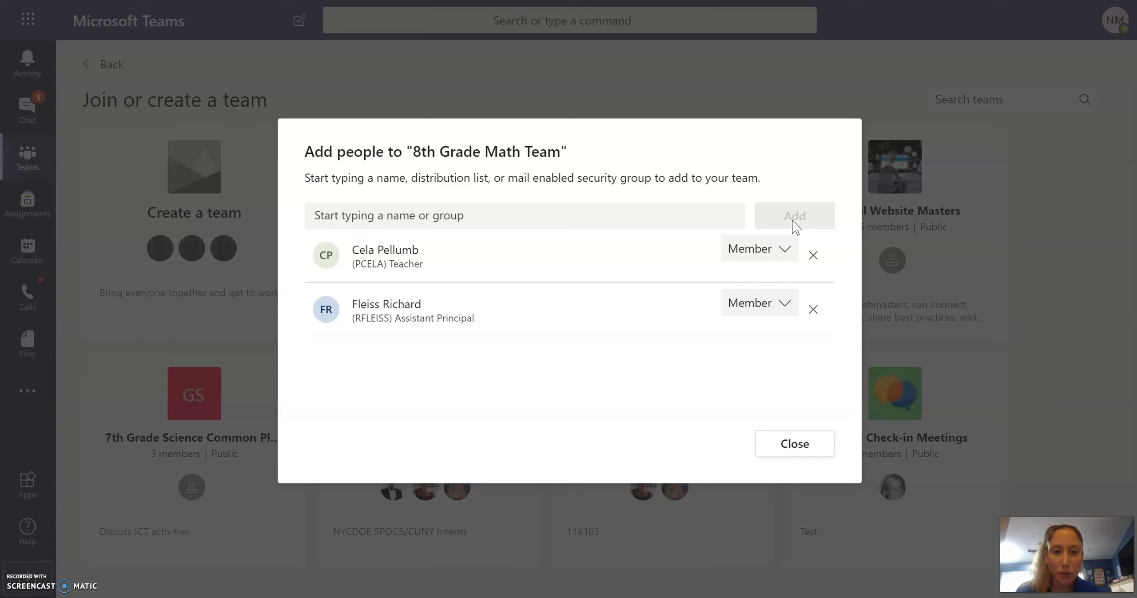
# - Make the assistant principal a team Owner and finish adding people
pyautogui.click(784, 304)
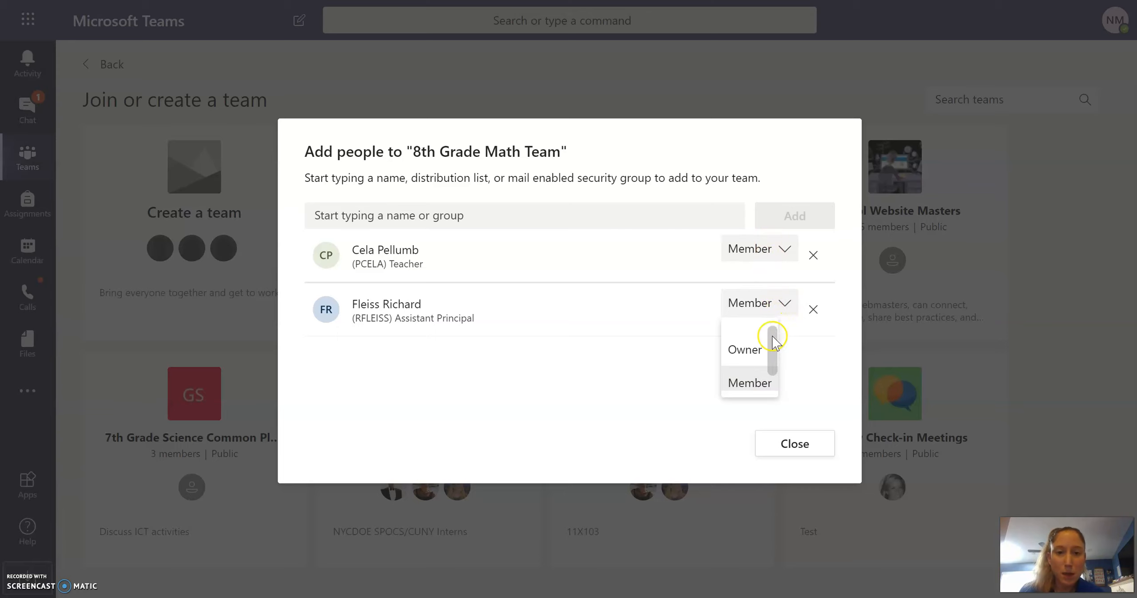
pyautogui.click(754, 348)
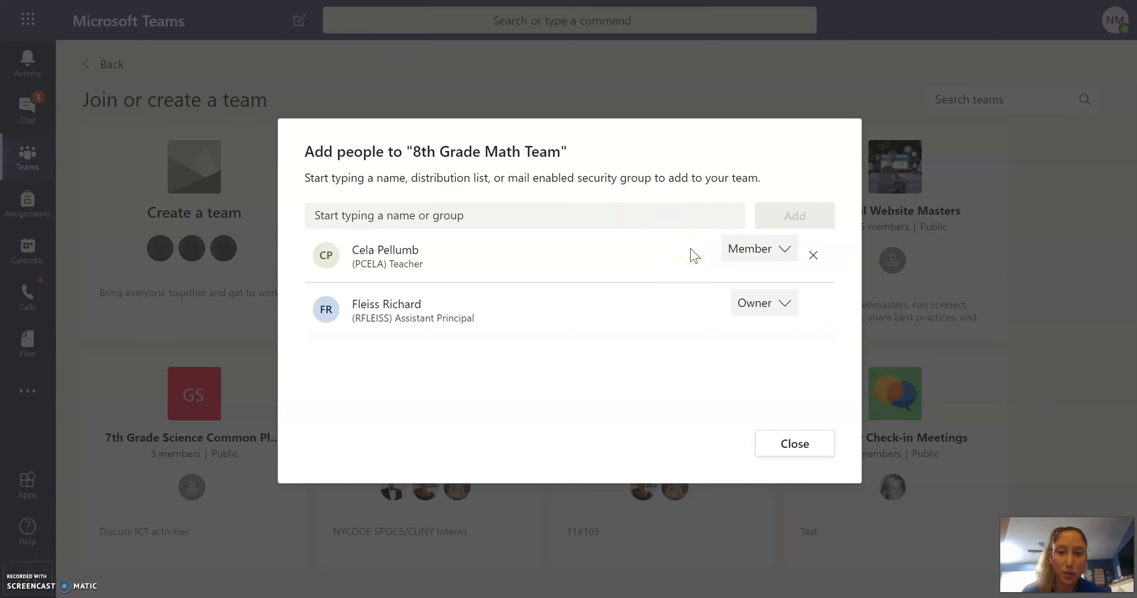
pyautogui.click(780, 444)
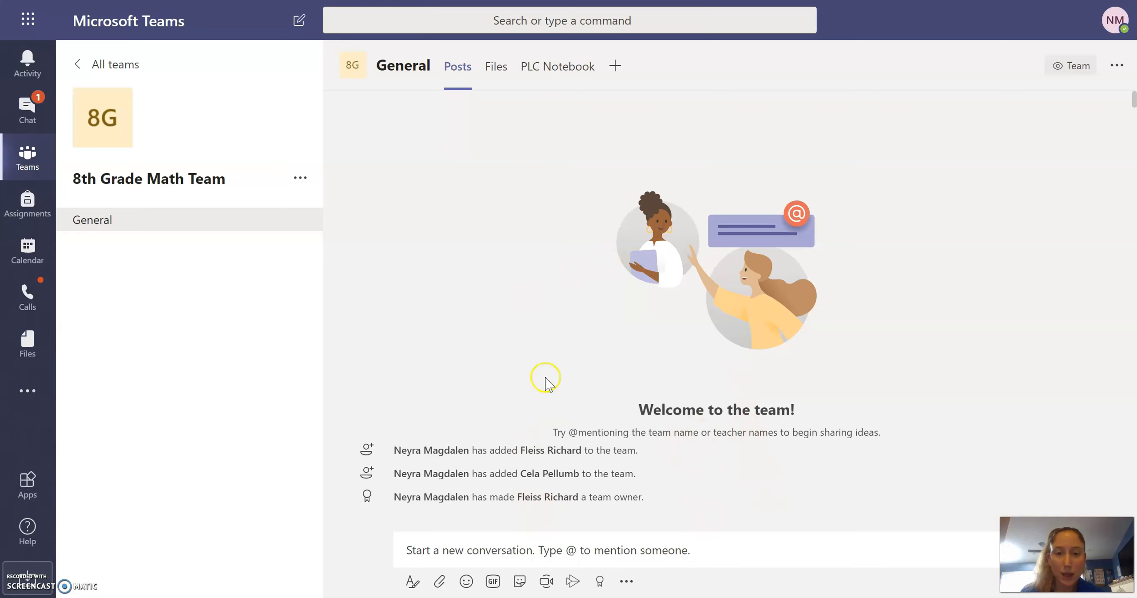
# - Open Manage team for 8th Grade Math Team, review Members and guests, then view Settings
pyautogui.click(301, 179)
pyautogui.click(327, 213)
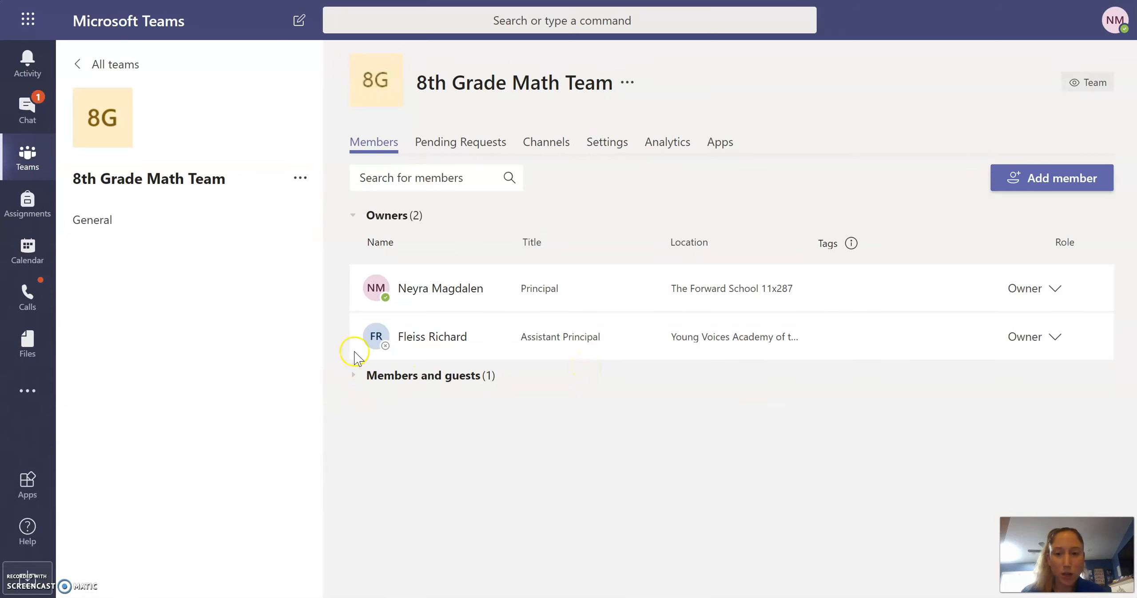
pyautogui.click(355, 376)
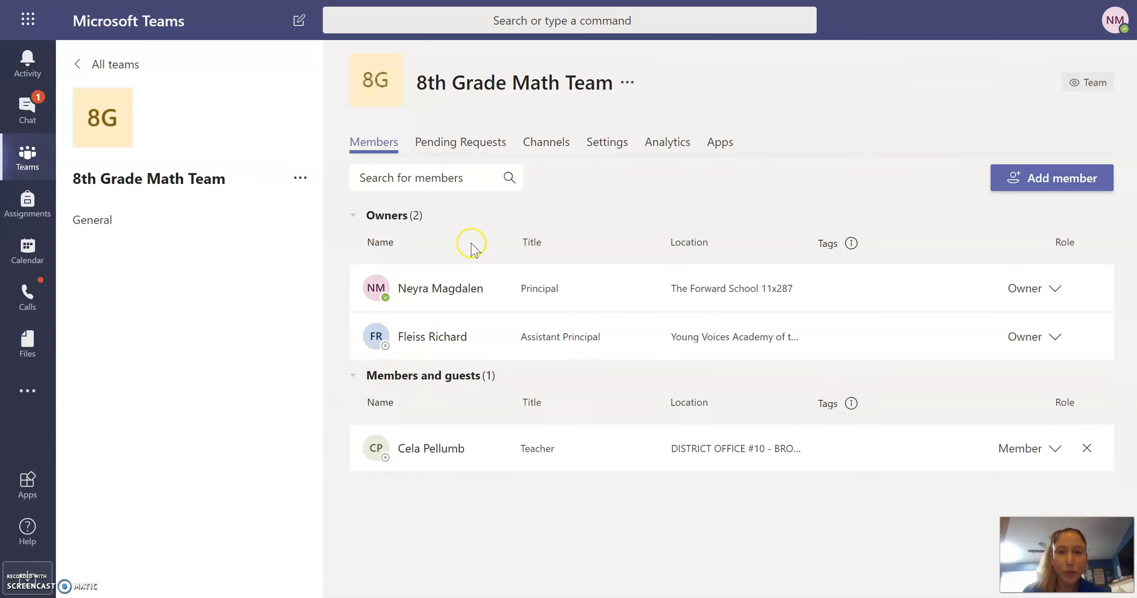
pyautogui.click(601, 146)
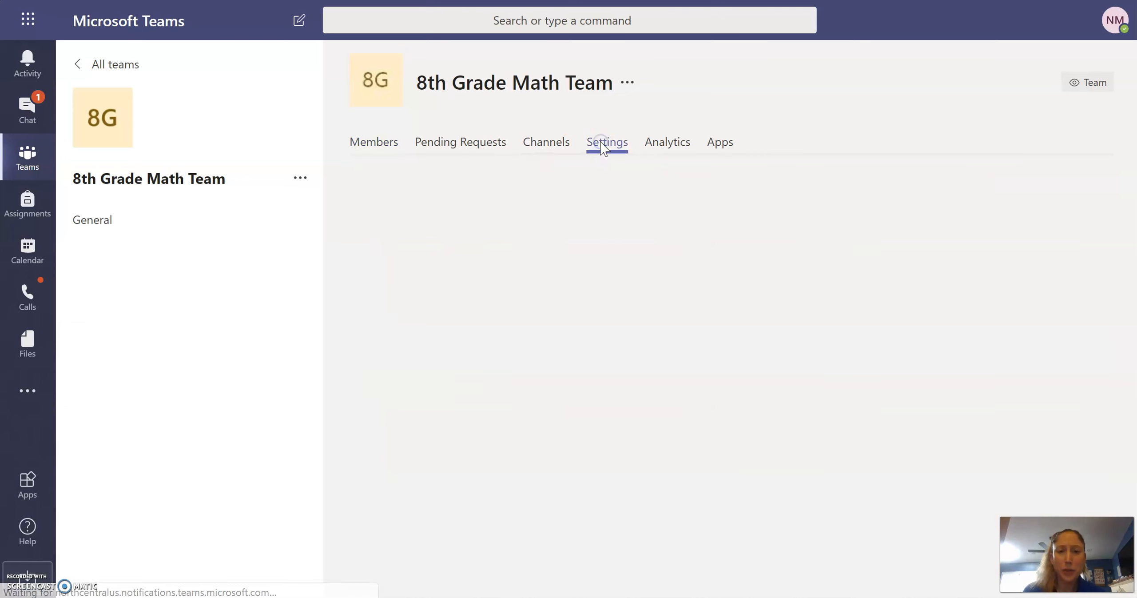
# - Generate a team join code for 8th Grade Math Team and copy it
pyautogui.click(391, 382)
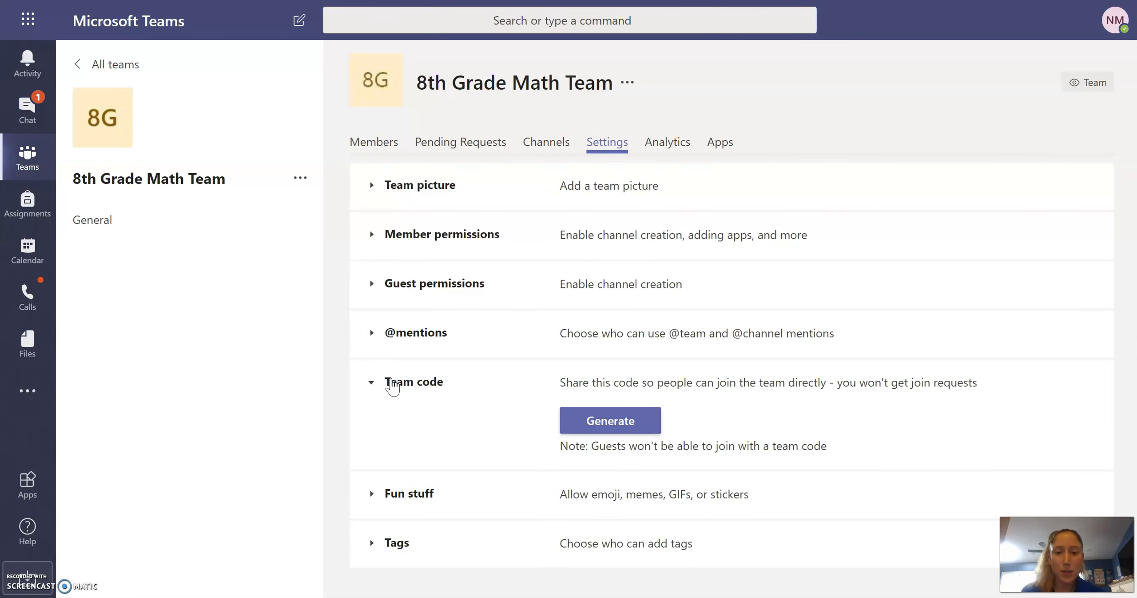
pyautogui.click(616, 419)
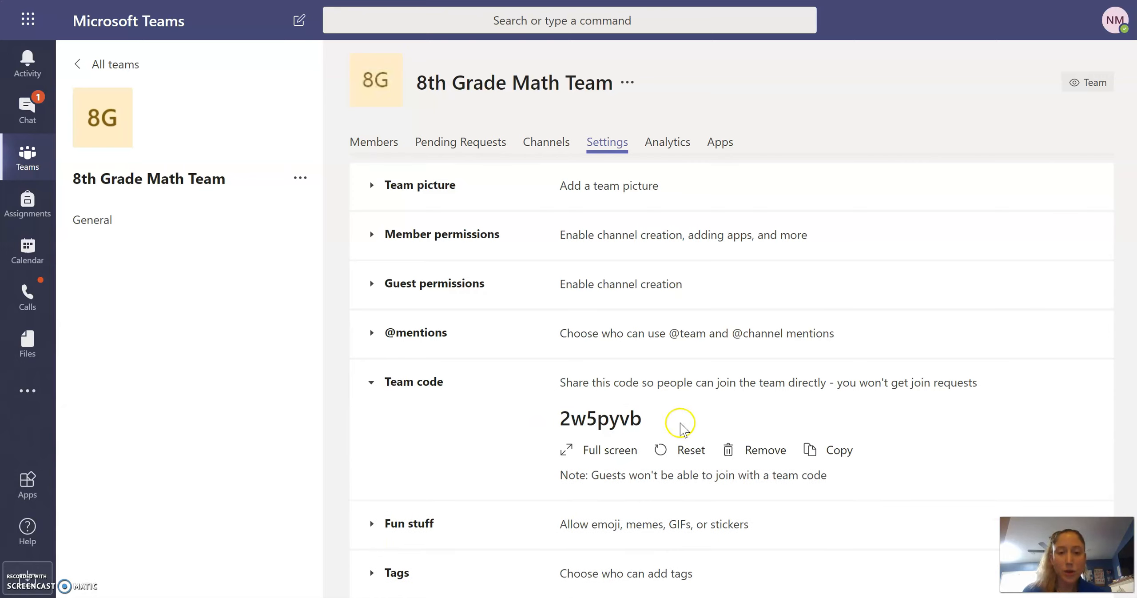
pyautogui.click(842, 453)
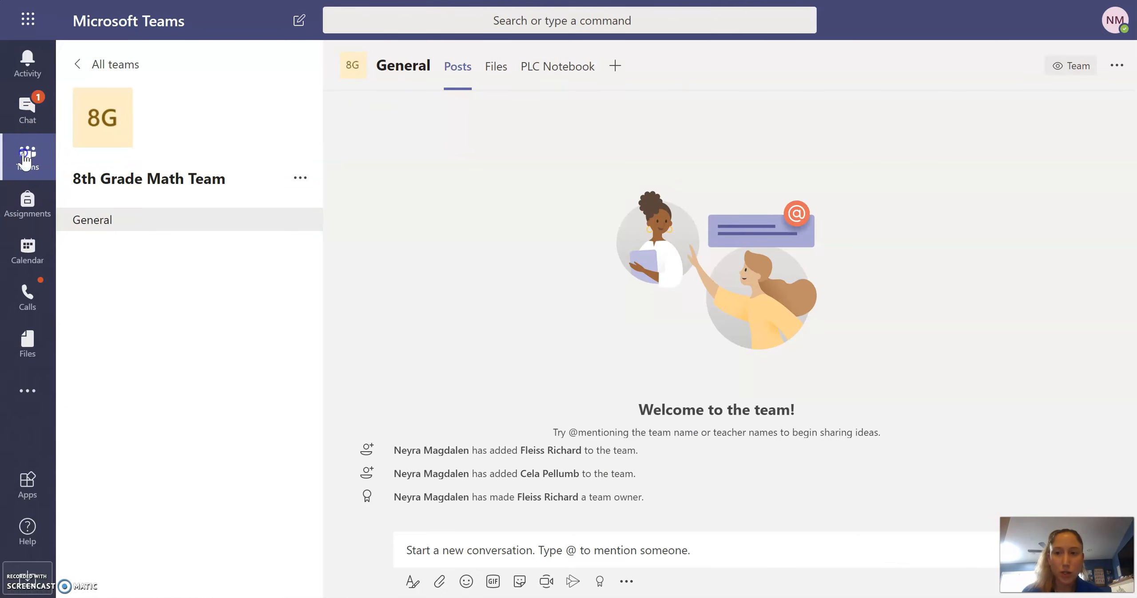
# - Paste the copied code on the Join a team page, join, and return to Teams
pyautogui.click(25, 160)
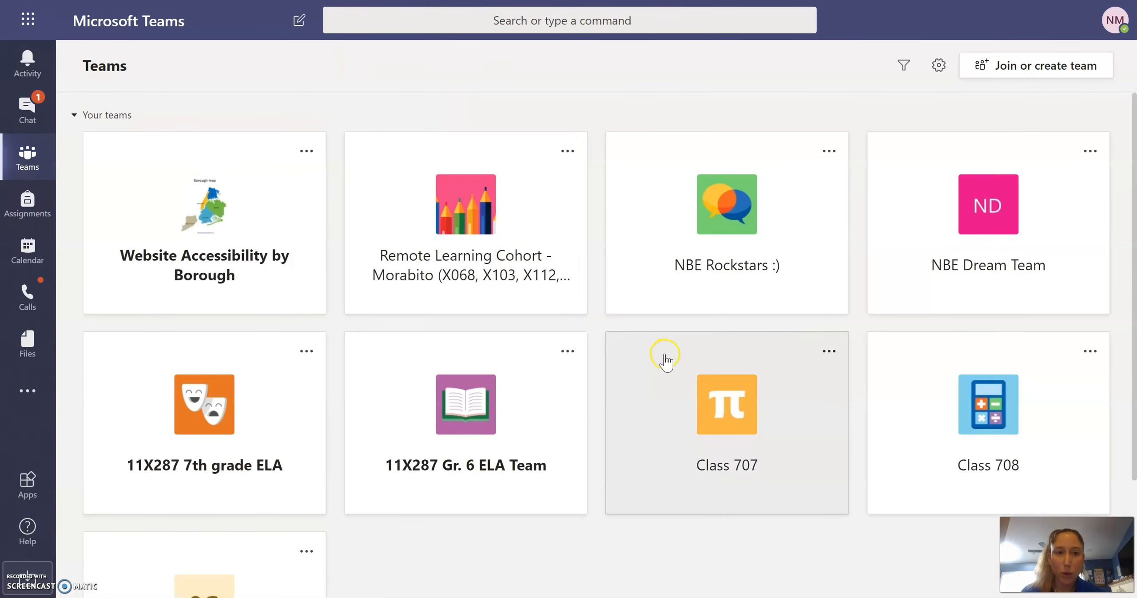
pyautogui.click(1009, 67)
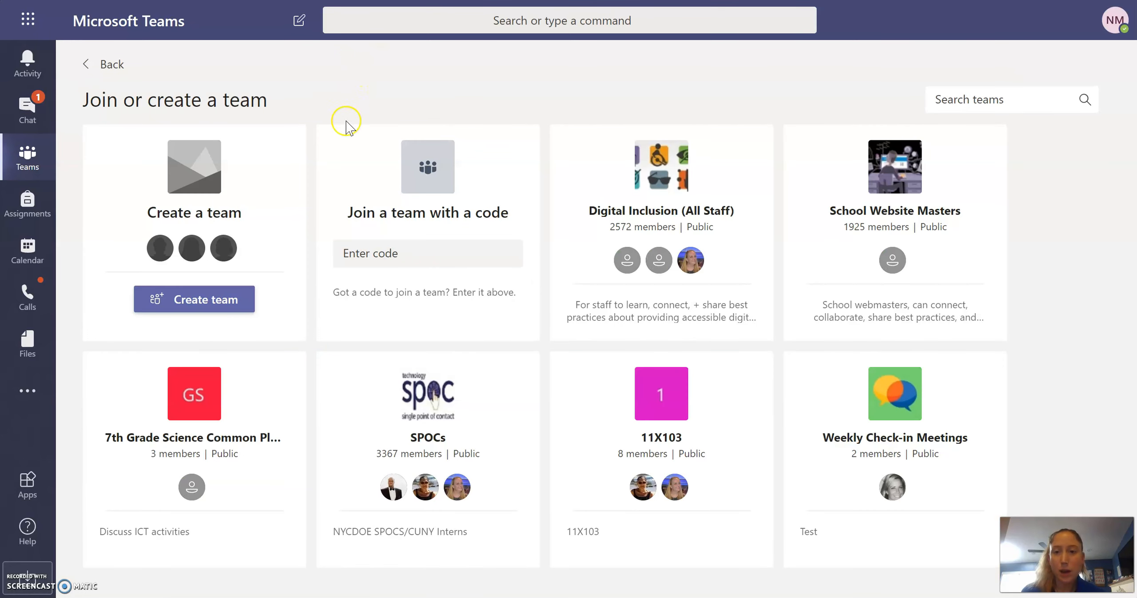
pyautogui.click(379, 251)
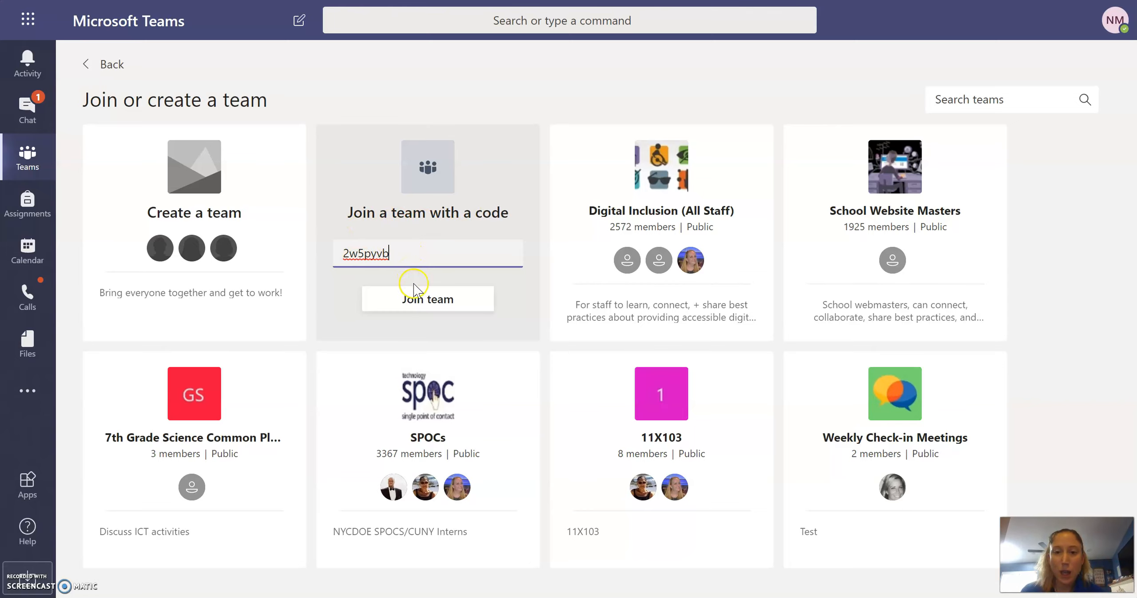
pyautogui.click(426, 308)
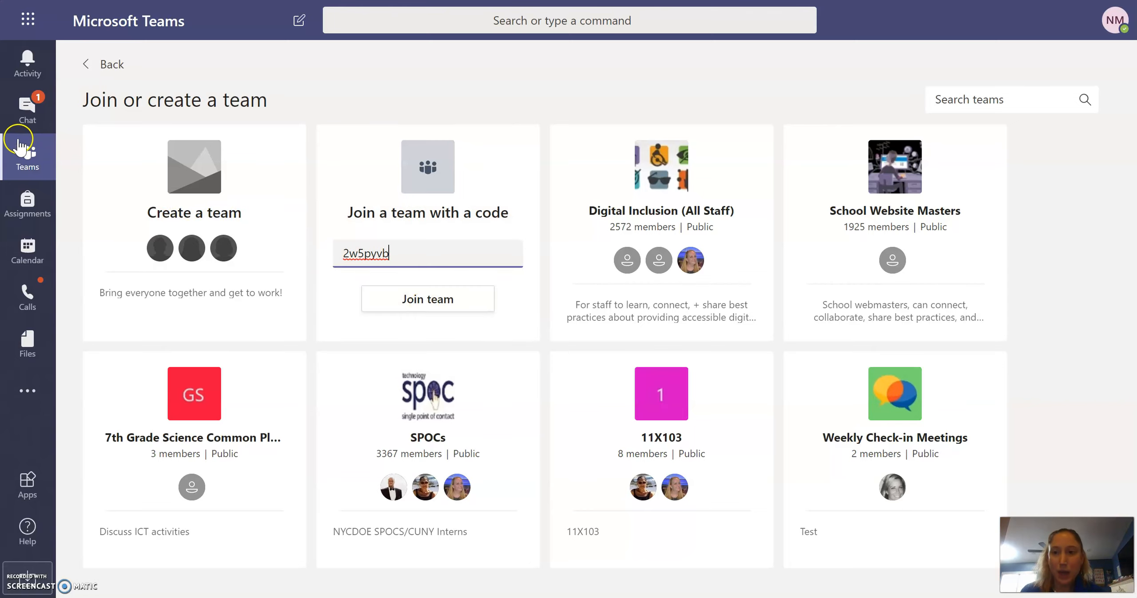
pyautogui.click(24, 154)
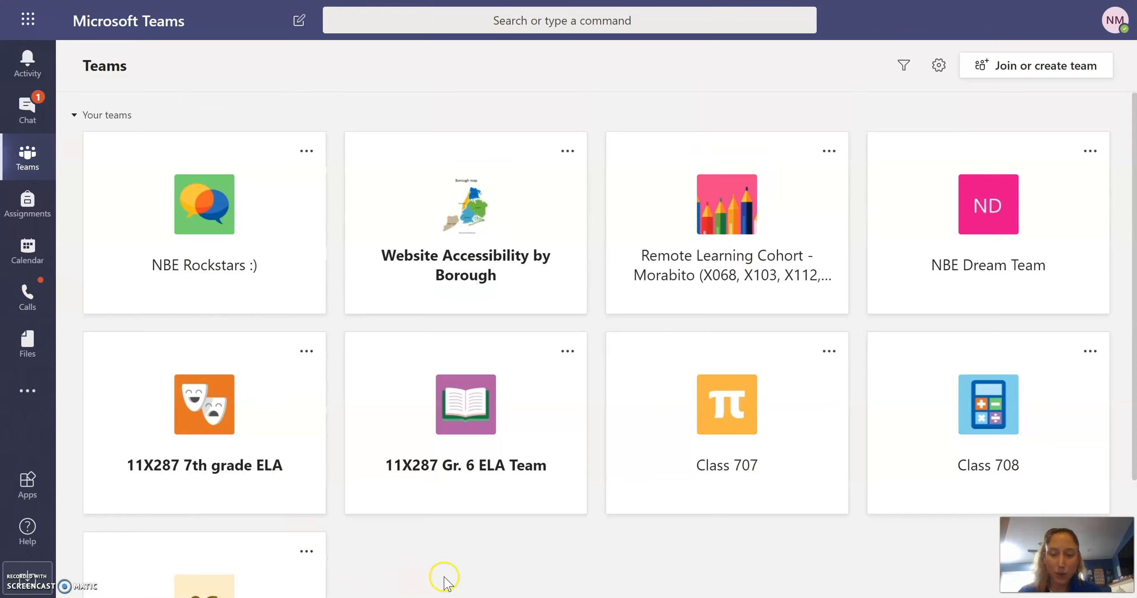
# - Drag the 11X287 Gr. 6 ELA Team tile into the first slot of the grid
pyautogui.moveTo(1135, 368); pyautogui.dragTo(1134, 487)
pyautogui.scroll(3, 567, 323)
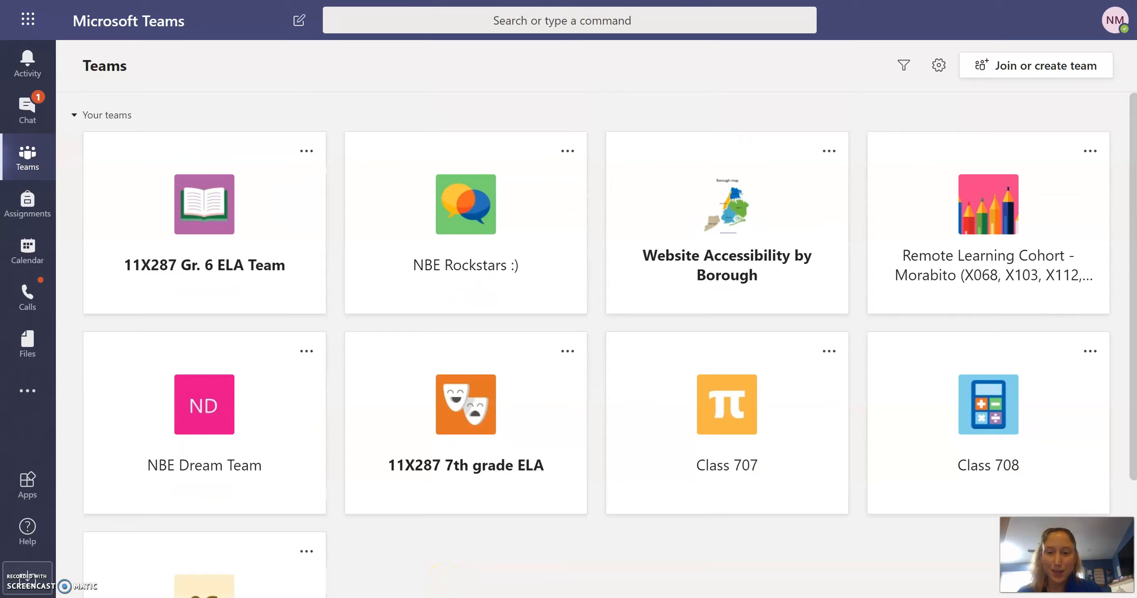
pyautogui.scroll(-3, 609, 343)
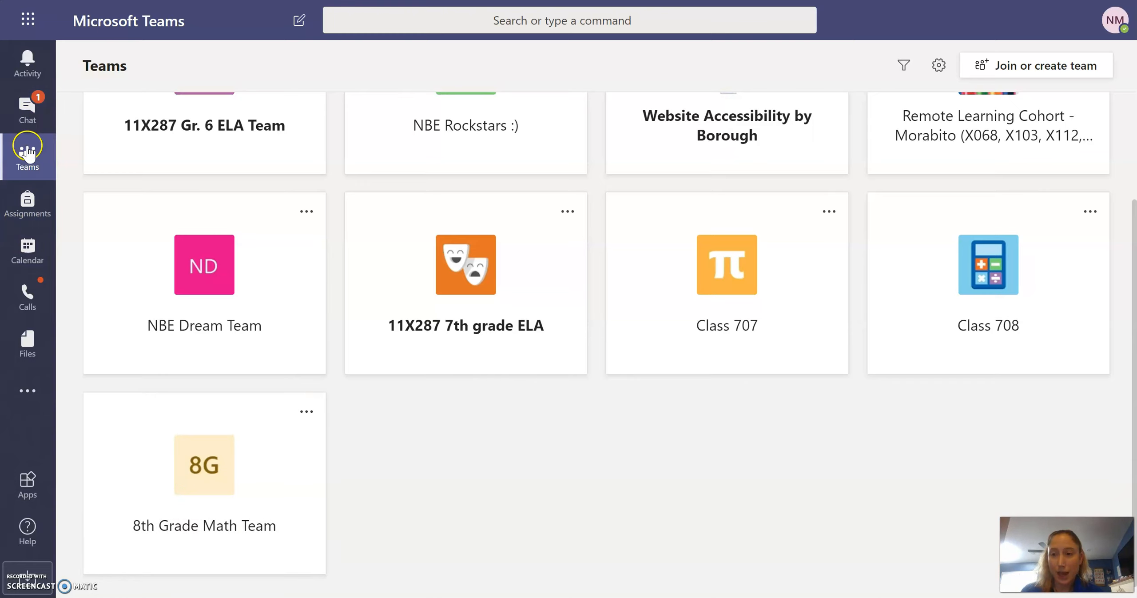
# - Open the Calendar at the week of April 6, 2020, and start a new meeting
pyautogui.click(44, 258)
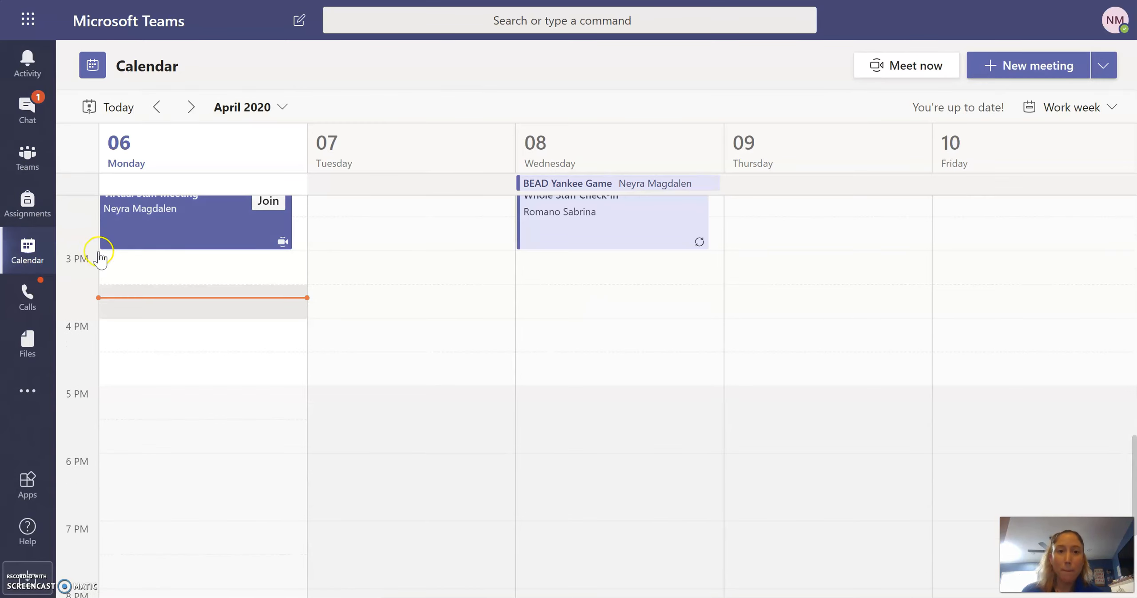
pyautogui.click(1031, 67)
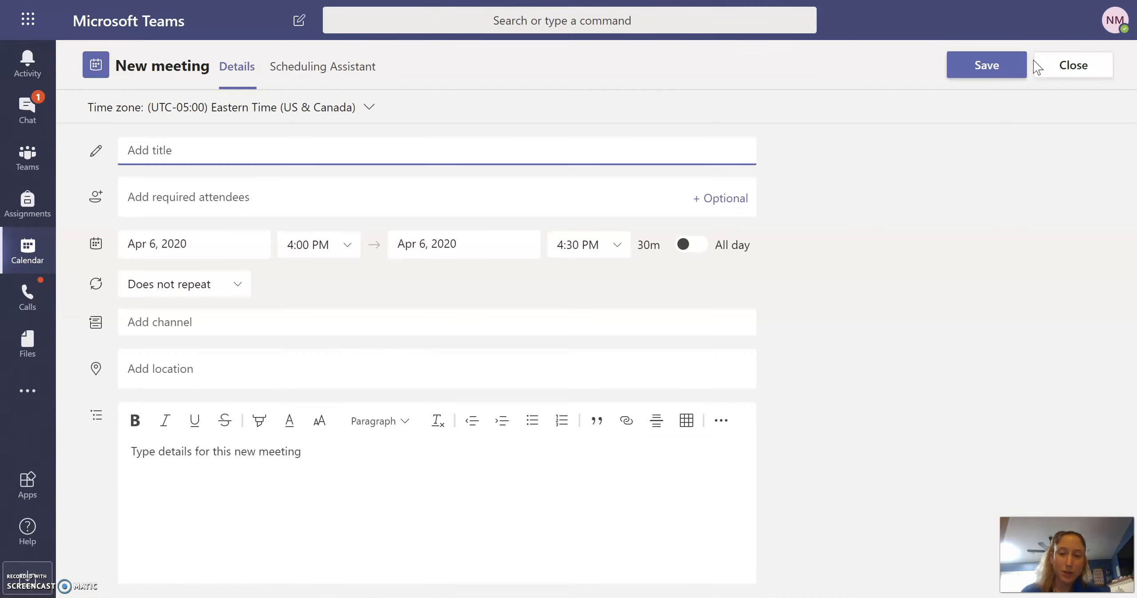
# - Title the meeting 'Virtual Admin Cabinet' and set its date to April 9, 2020
pyautogui.write('Virtual ')
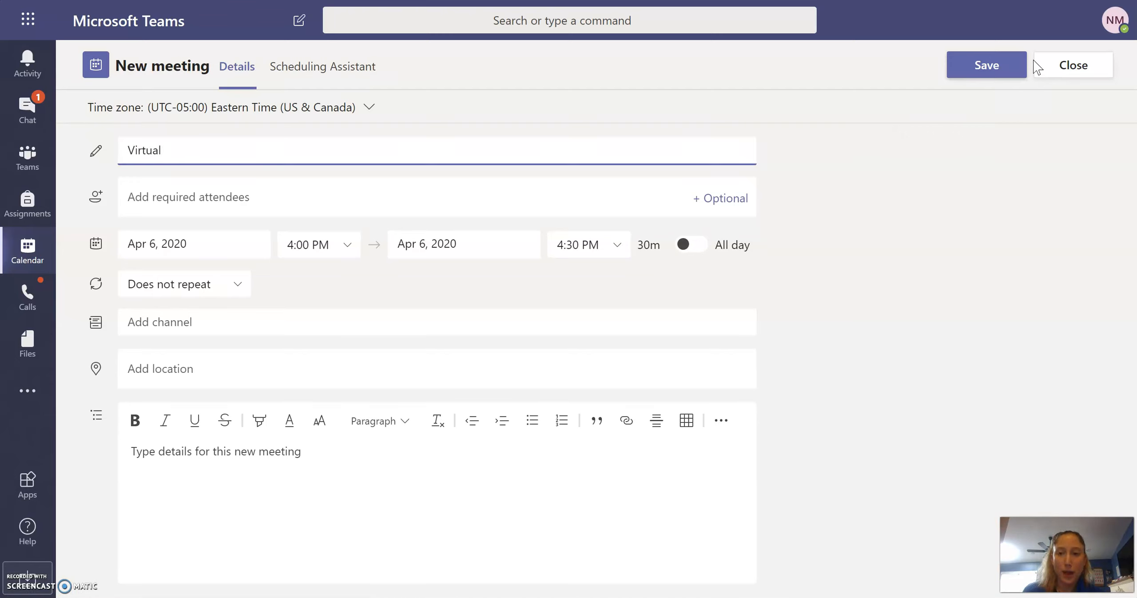
pyautogui.write('Admin Cabinet')
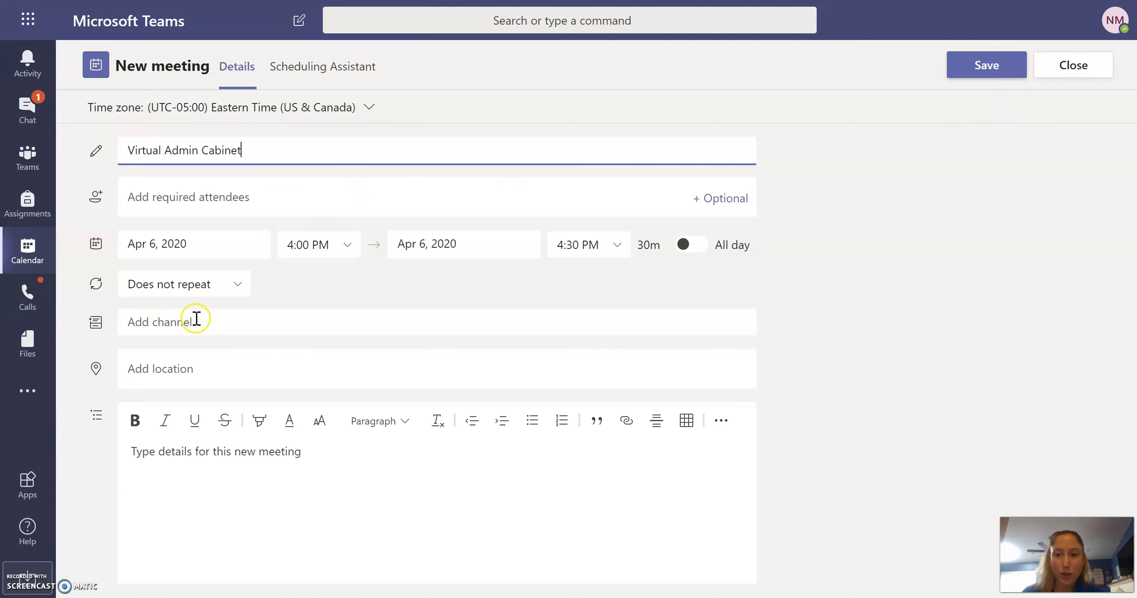
pyautogui.click(244, 244)
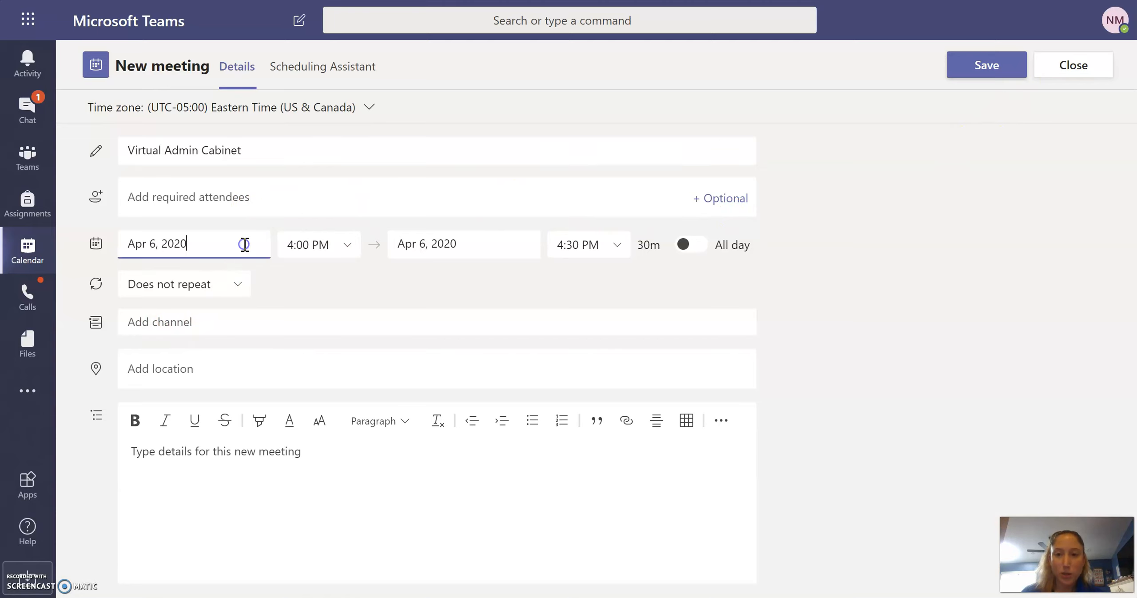
pyautogui.click(245, 366)
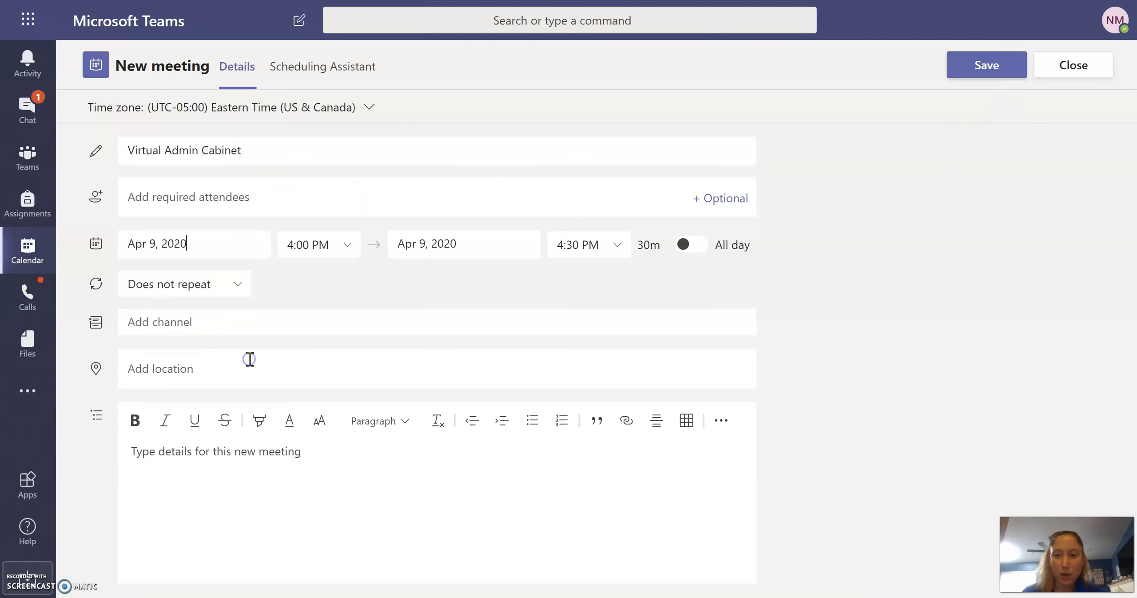
# - Set the meeting time from 9:00 AM to 10:00 AM
pyautogui.click(348, 245)
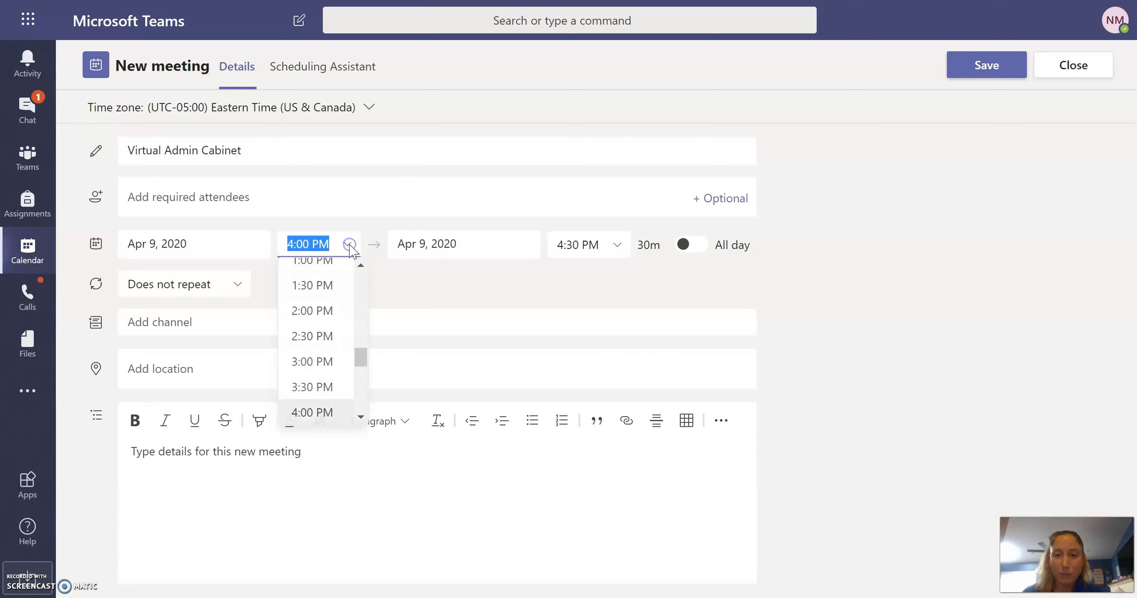
pyautogui.click(358, 265)
pyautogui.click(359, 263)
pyautogui.click(359, 264)
pyautogui.click(359, 264)
pyautogui.click(358, 264)
pyautogui.click(358, 264)
pyautogui.click(358, 264)
pyautogui.click(320, 291)
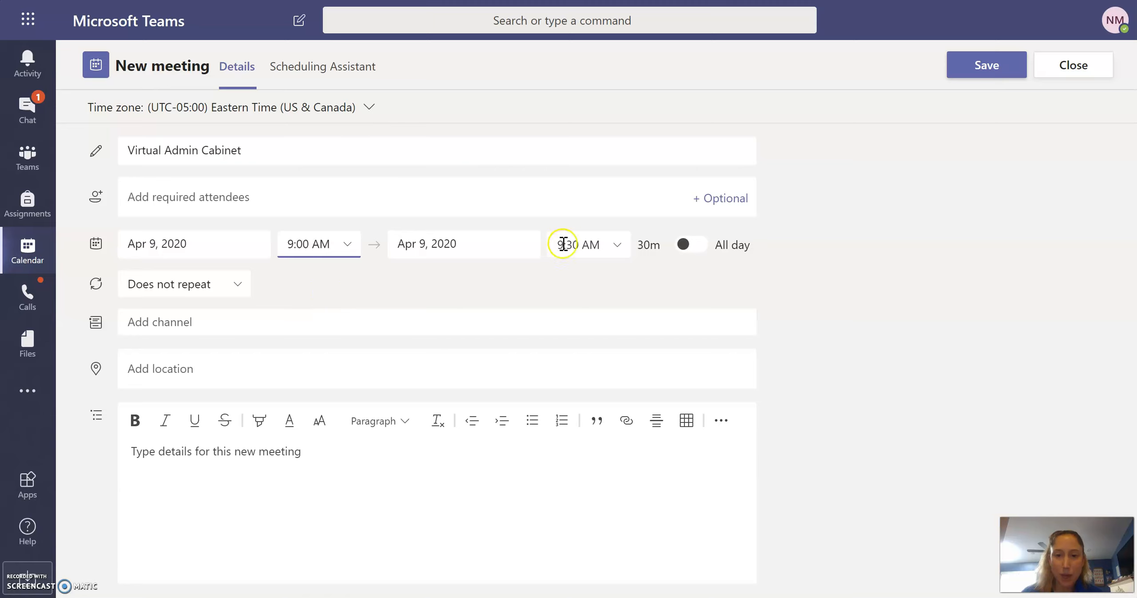
pyautogui.click(624, 246)
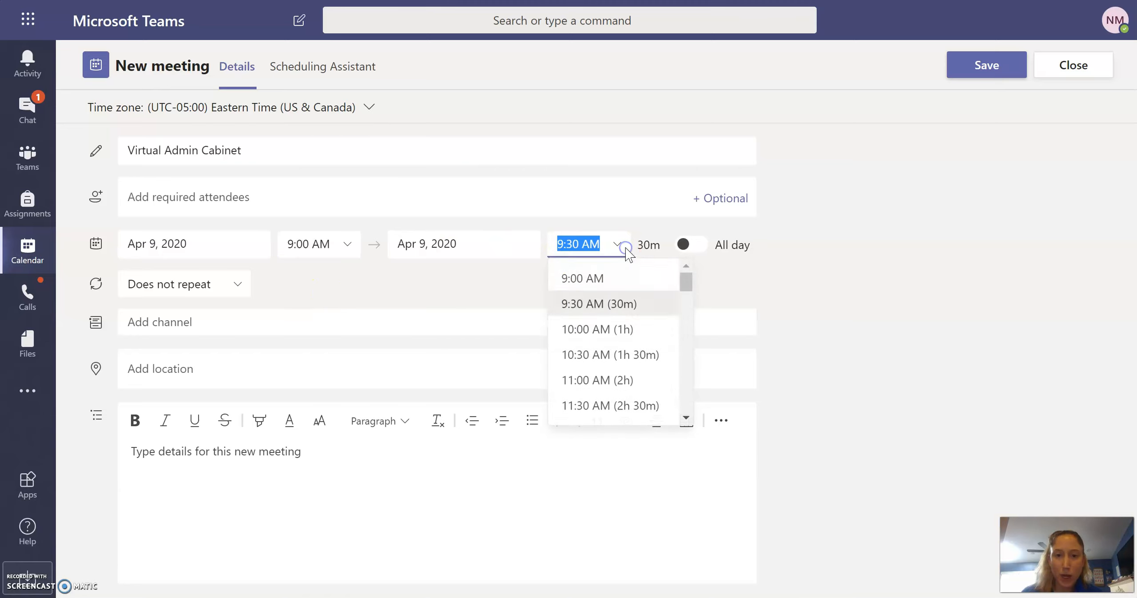
pyautogui.click(582, 329)
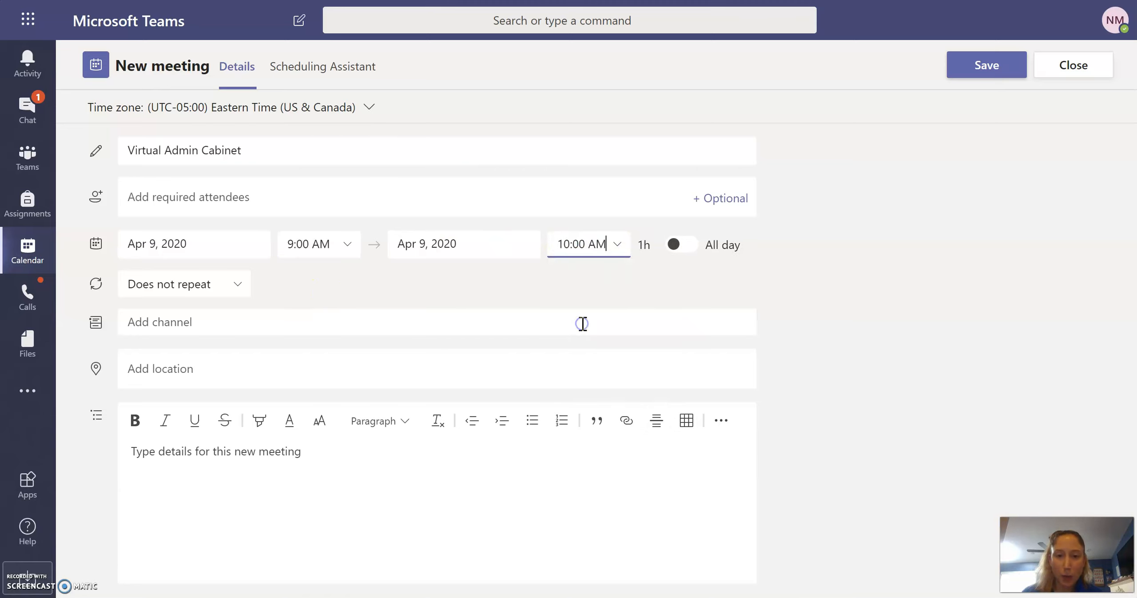
# - Make the meeting repeat weekly, then choose a Custom recurrence pattern
pyautogui.click(241, 289)
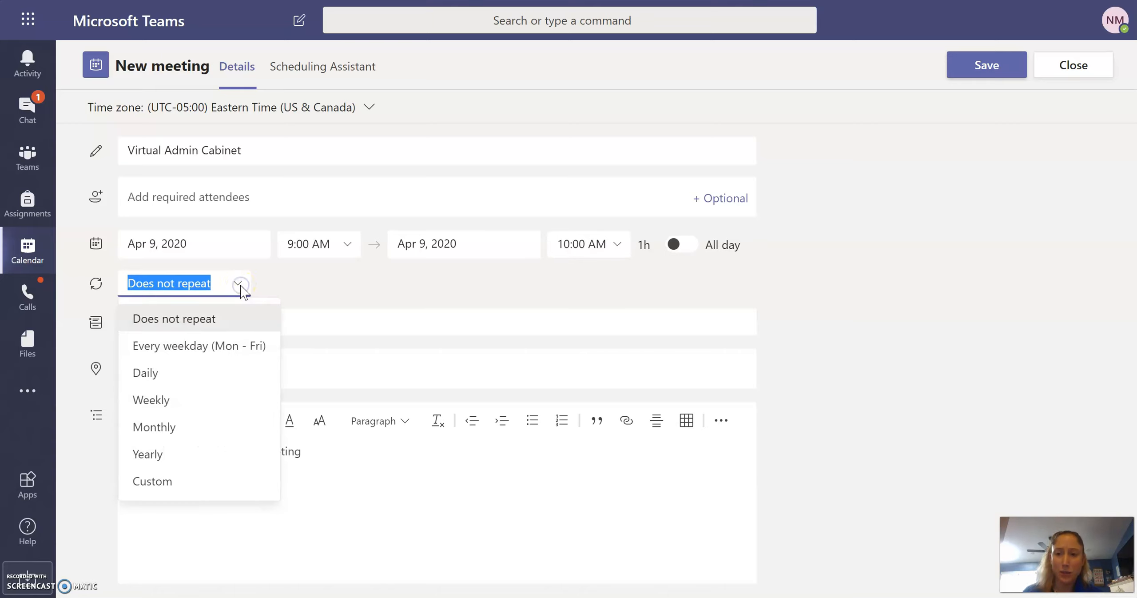
pyautogui.click(191, 394)
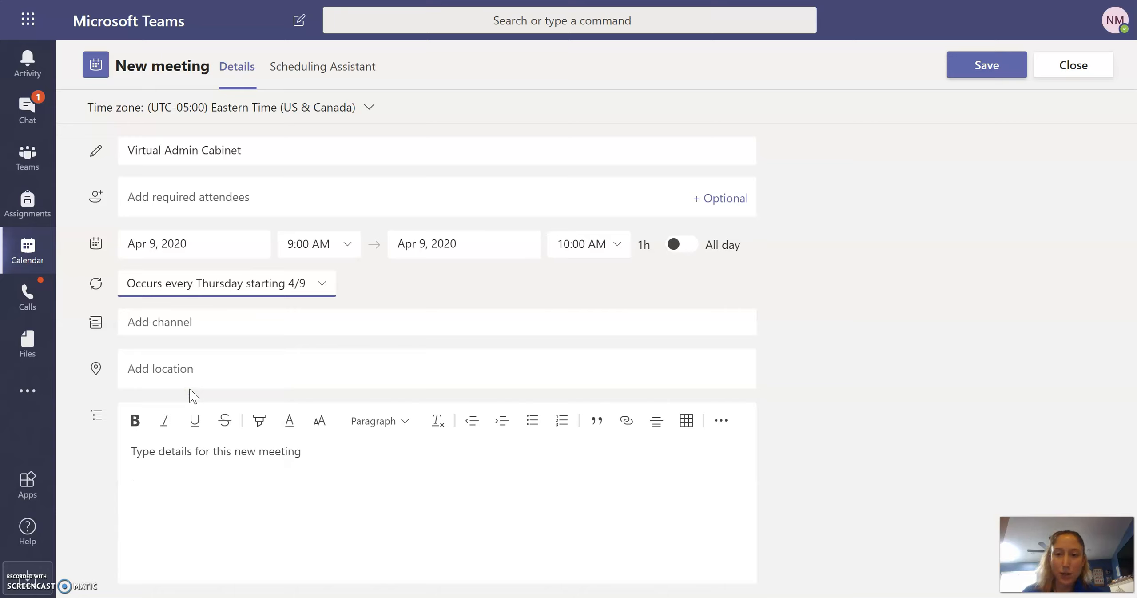
pyautogui.click(325, 283)
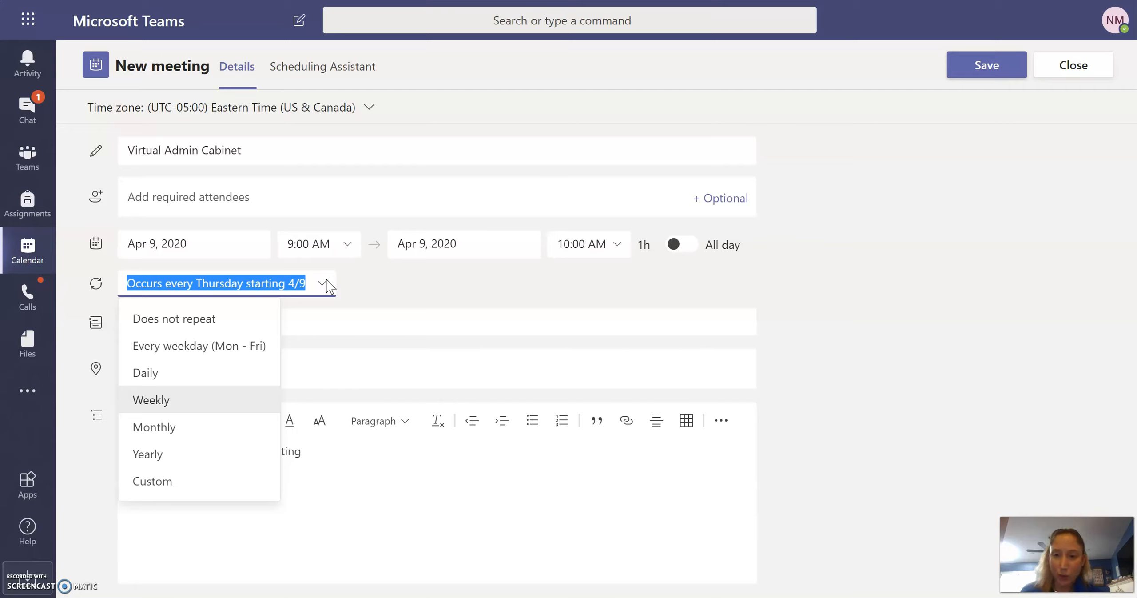
pyautogui.click(163, 482)
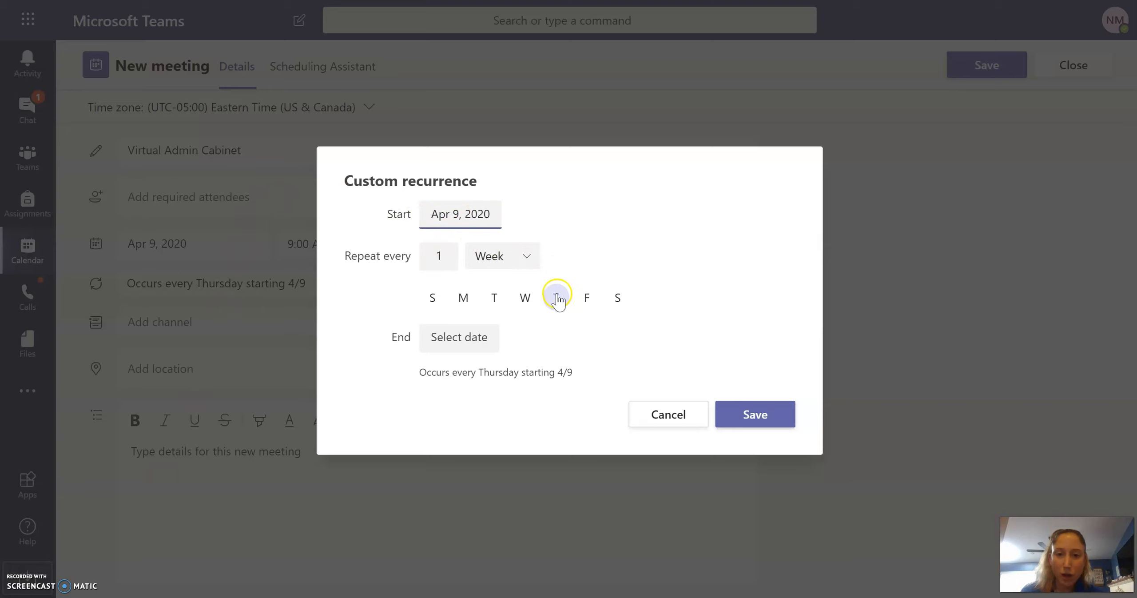
# - End the weekly Thursday recurrence on April 23 and save the custom recurrence
pyautogui.click(483, 336)
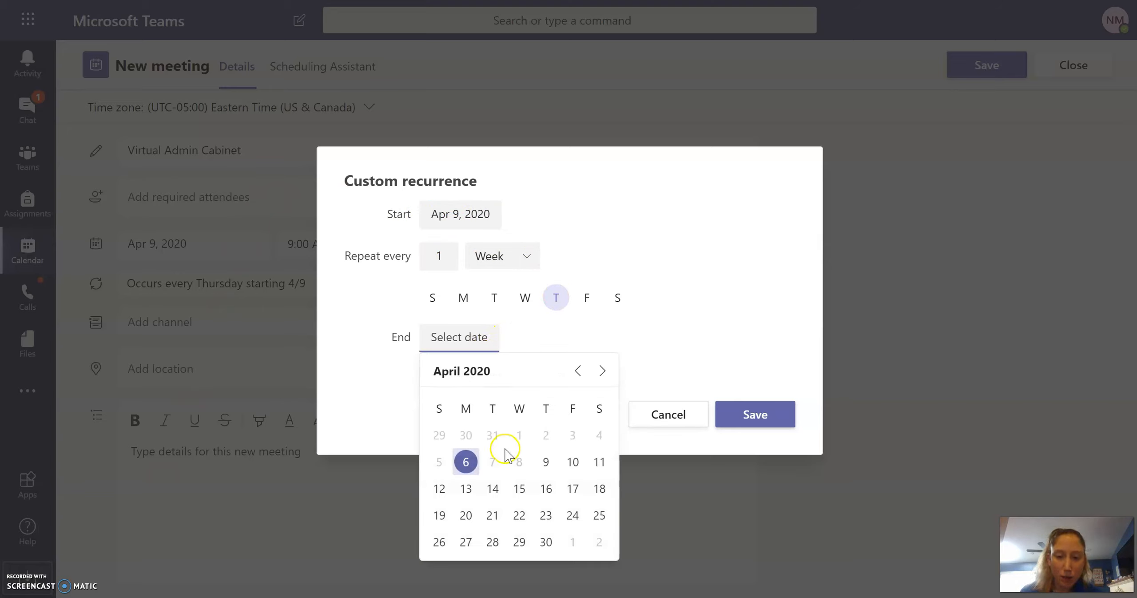
pyautogui.click(547, 517)
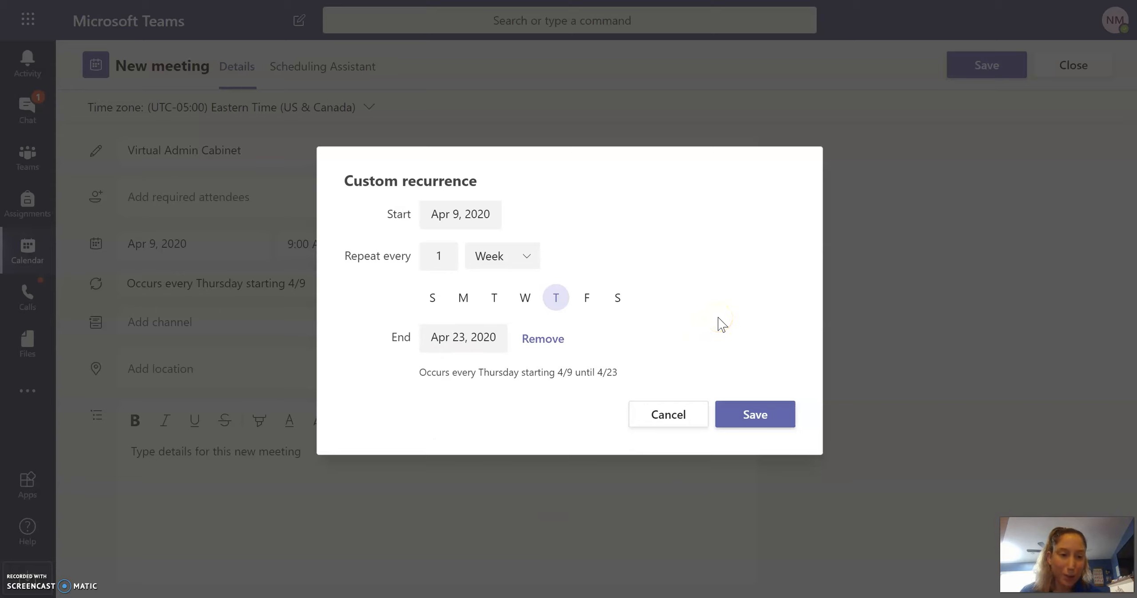
pyautogui.click(753, 414)
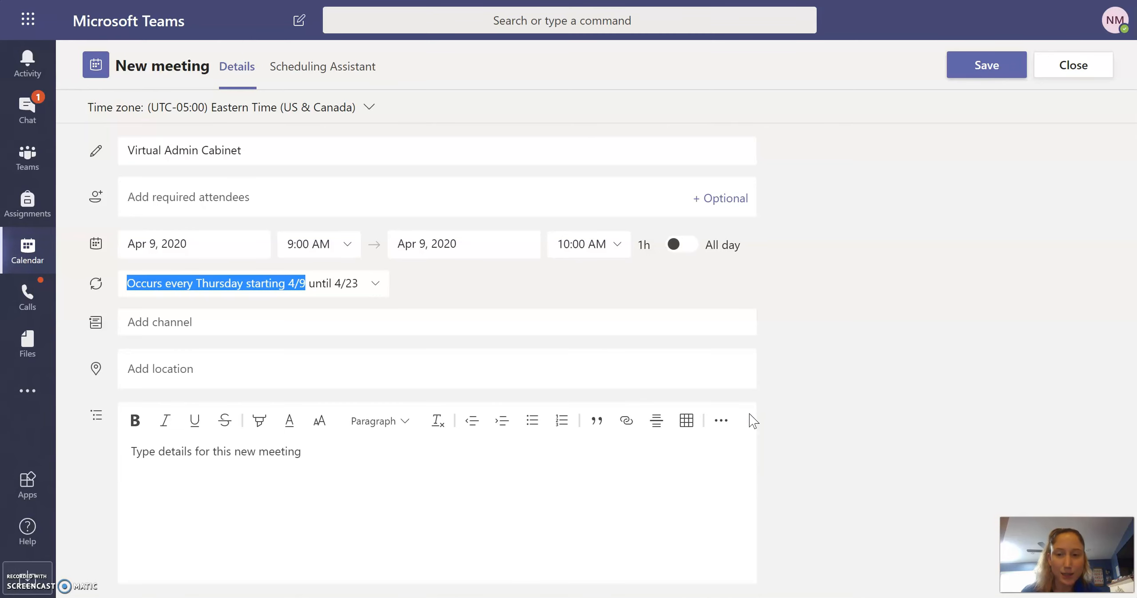
# - Post the Virtual Admin Cabinet meeting to NBE Dream Team's General channel
pyautogui.click(407, 288)
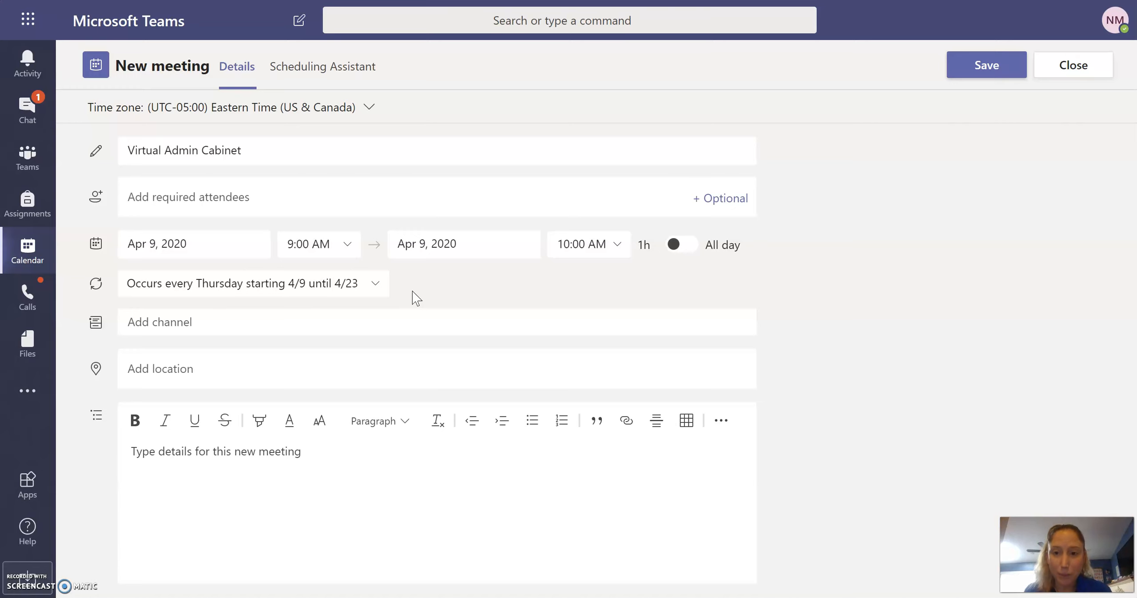
pyautogui.click(404, 317)
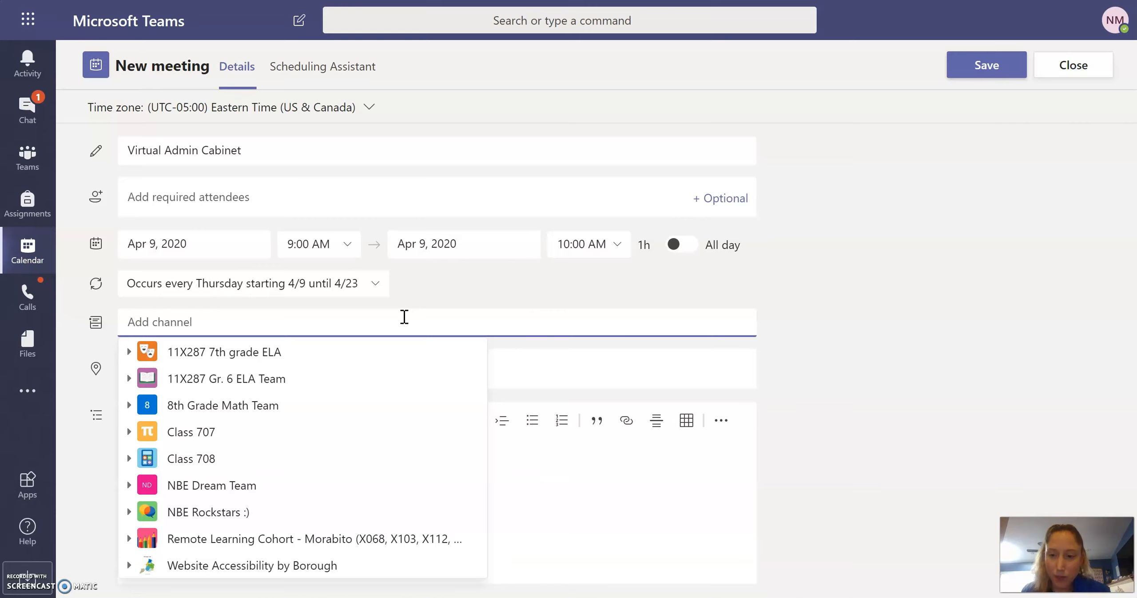
pyautogui.click(220, 484)
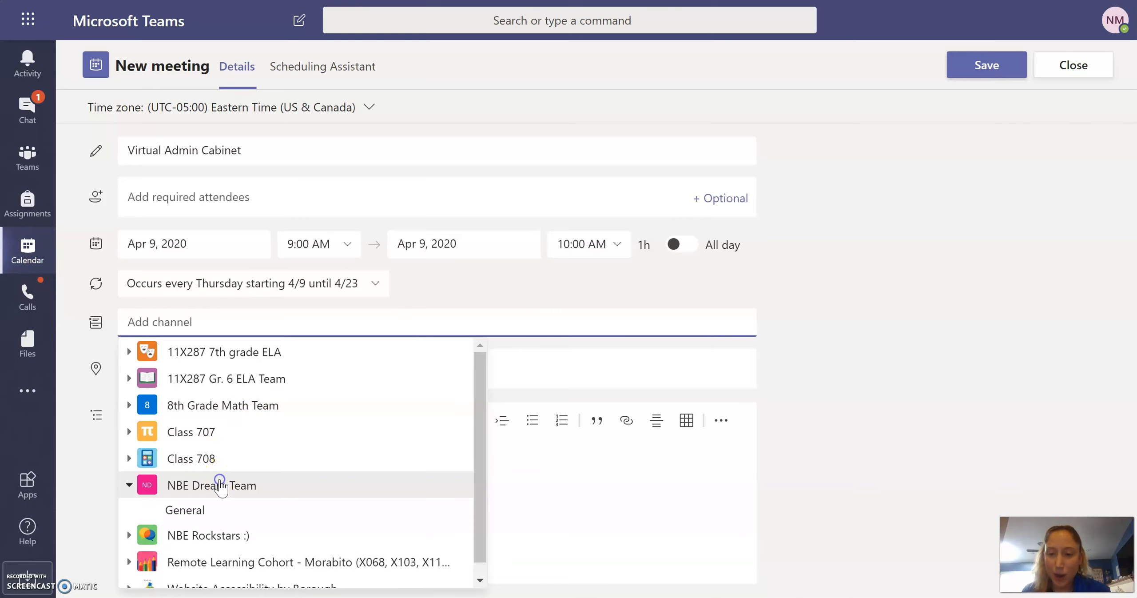
pyautogui.click(183, 509)
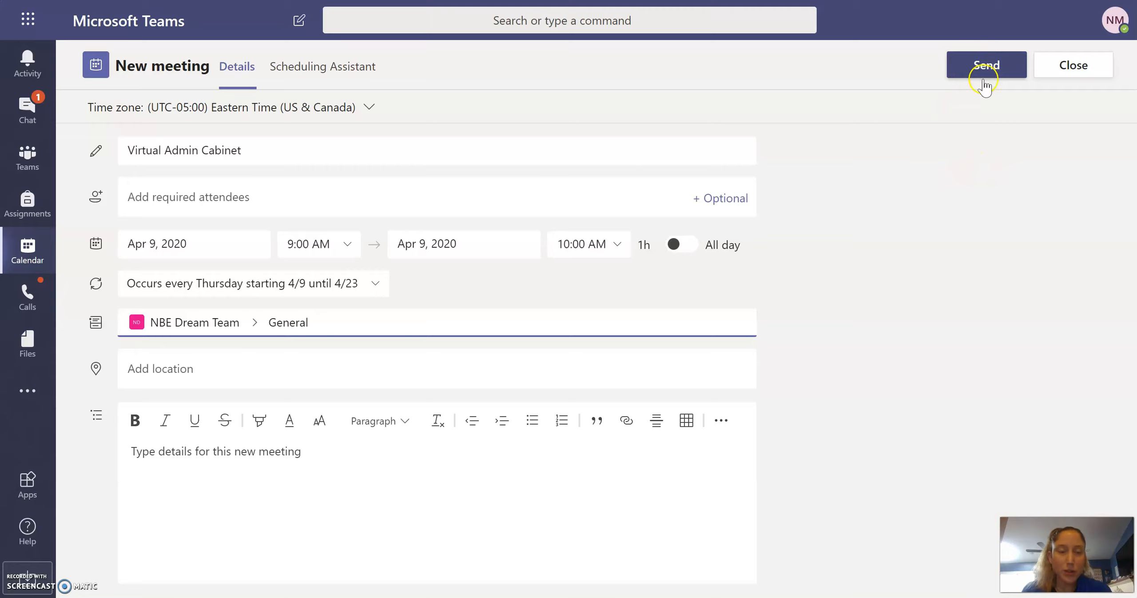
# - Send the Virtual Admin Cabinet invitation and scroll the calendar to the 9 AM slot
pyautogui.click(971, 76)
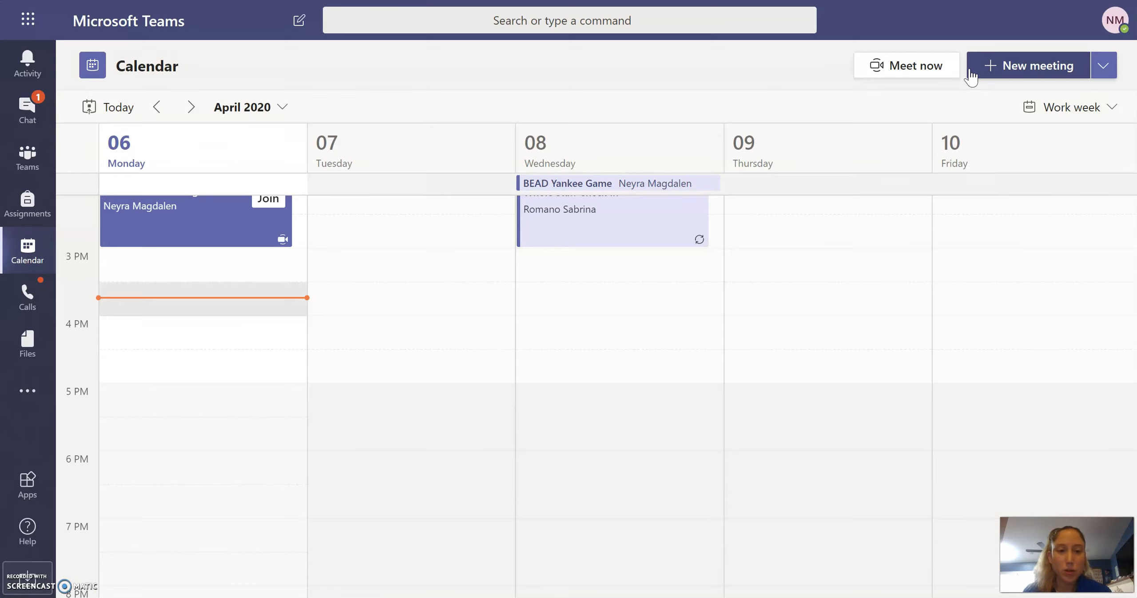
pyautogui.scroll(5, 595, 400)
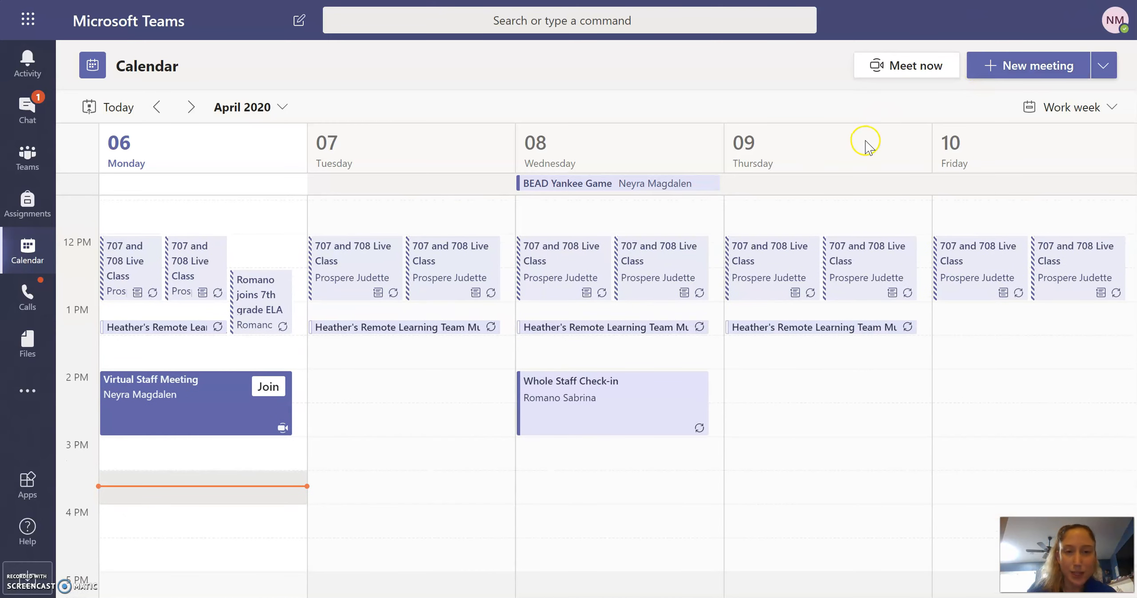
pyautogui.scroll(2, 855, 301)
pyautogui.scroll(3, 855, 302)
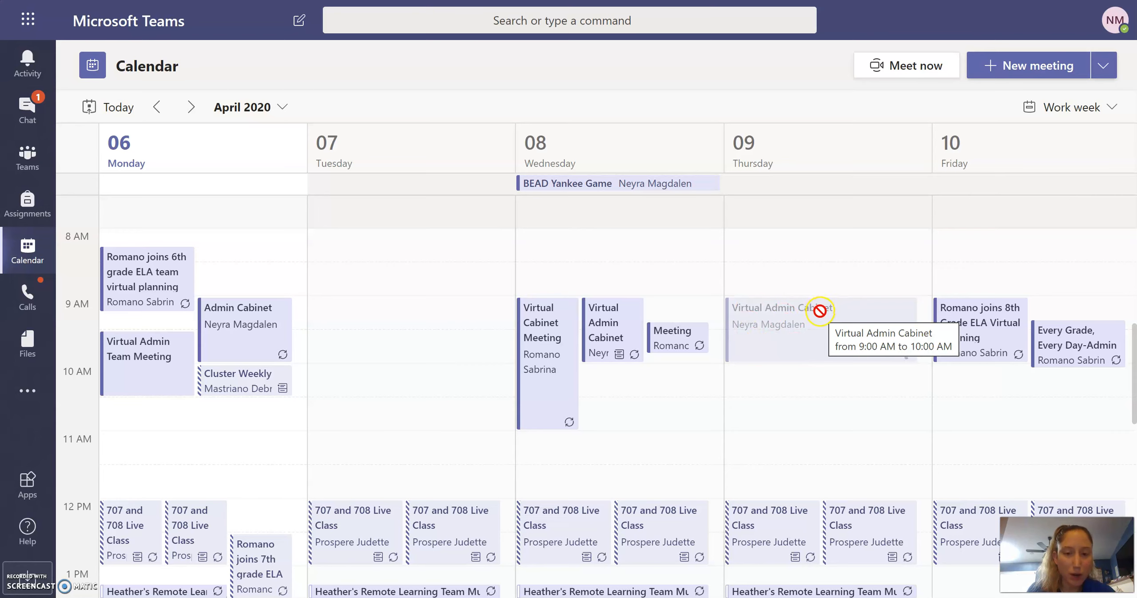
pyautogui.scroll(-1, 806, 401)
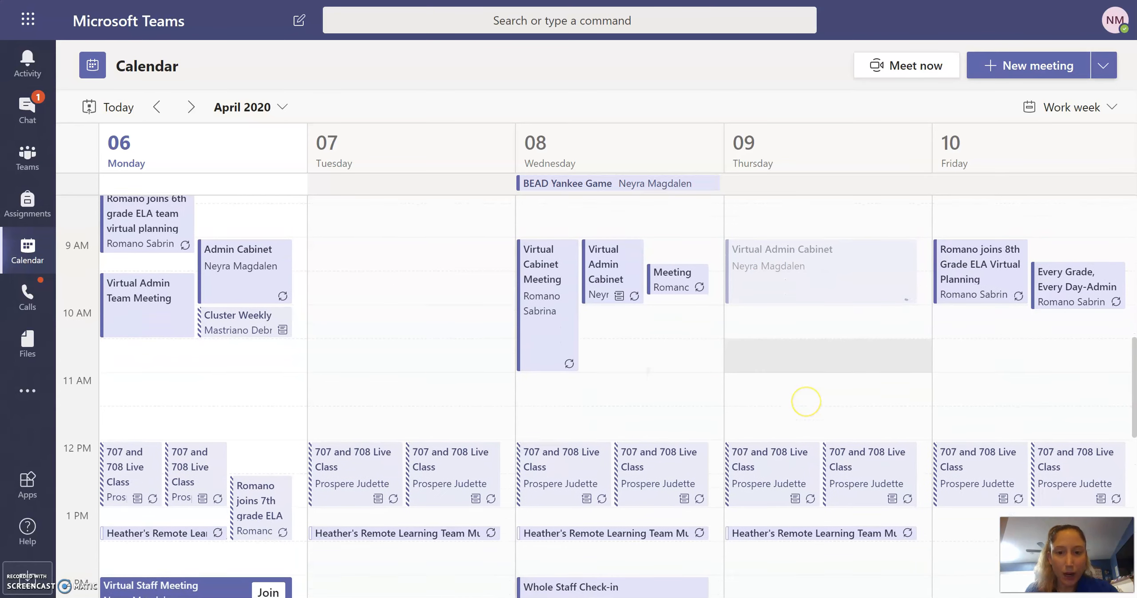
# - Check the Virtual Cabinet meeting details in the calendar, then show all teams
pyautogui.click(547, 278)
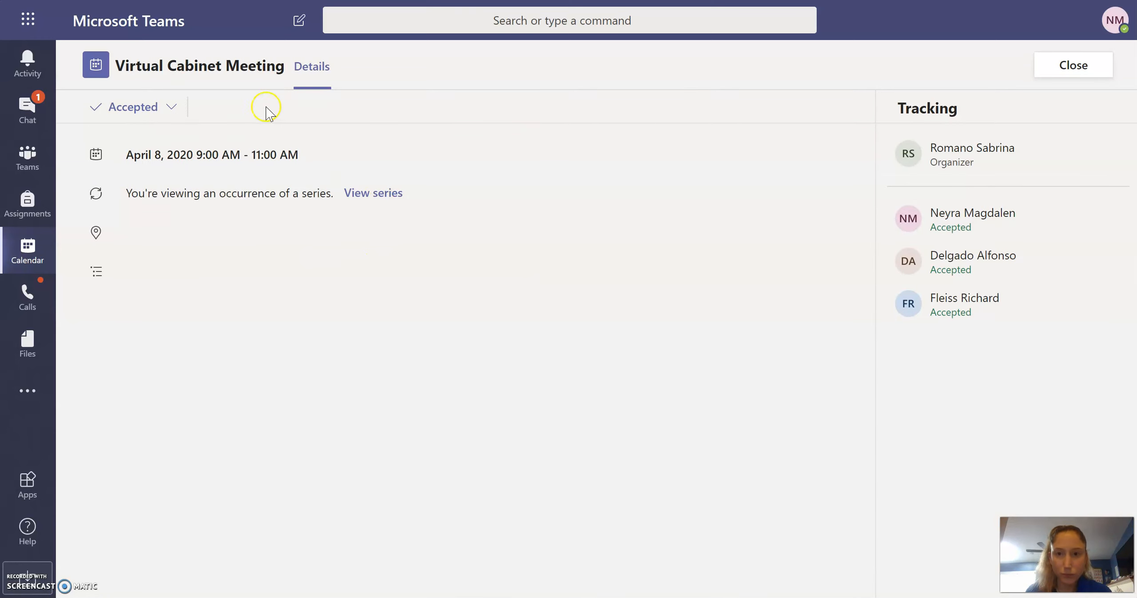
pyautogui.click(25, 246)
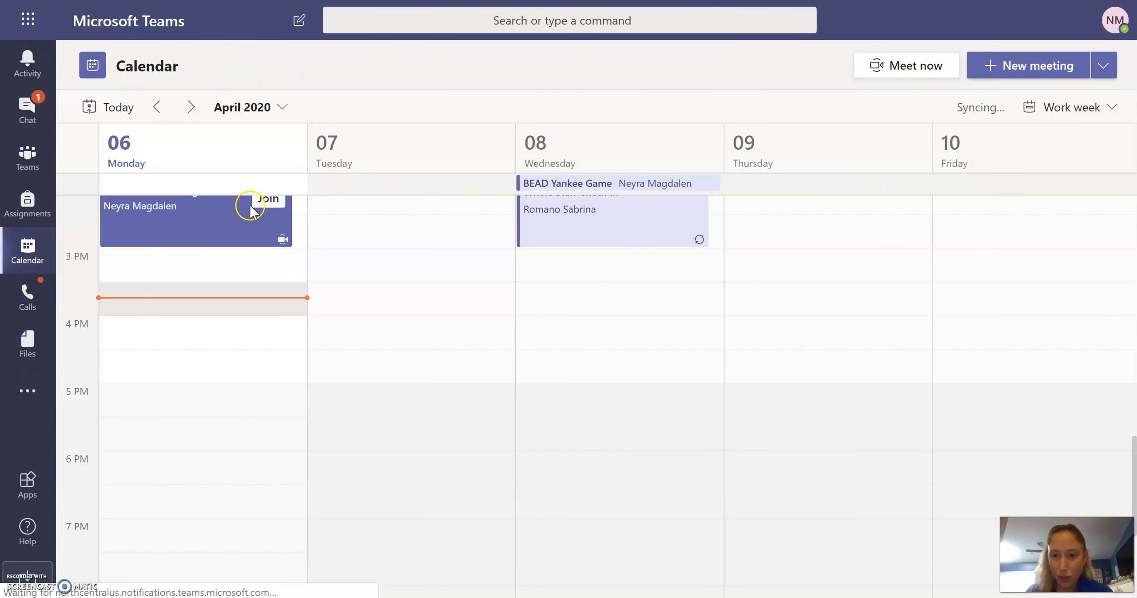
pyautogui.scroll(10, 600, 371)
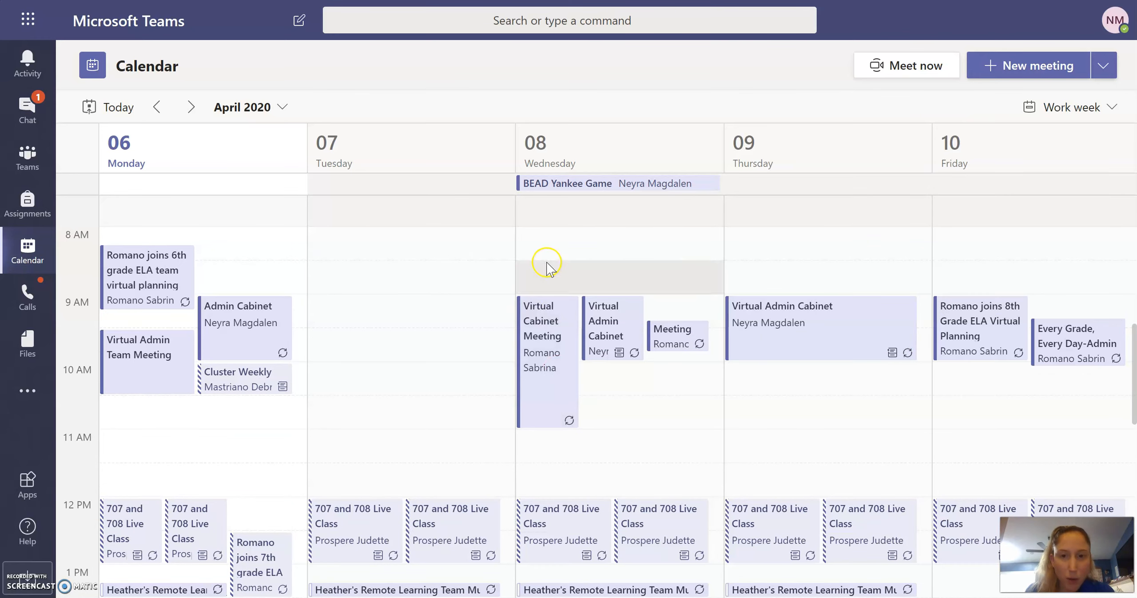
pyautogui.click(30, 158)
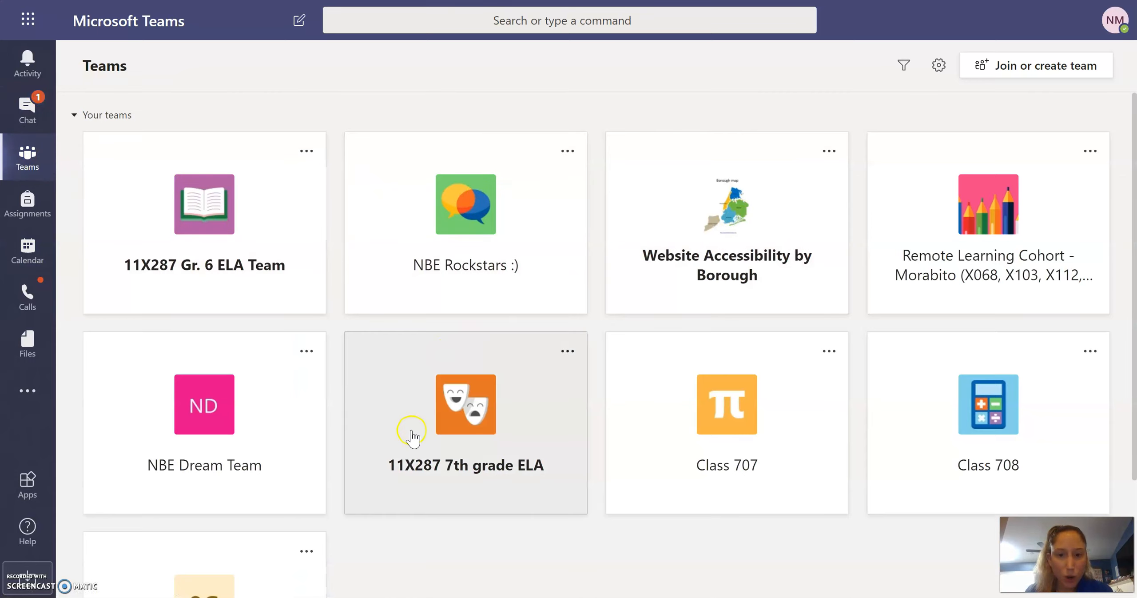
# - Open NBE Dream Team's General channel showing the Virtual Admin Cabinet post
pyautogui.click(260, 425)
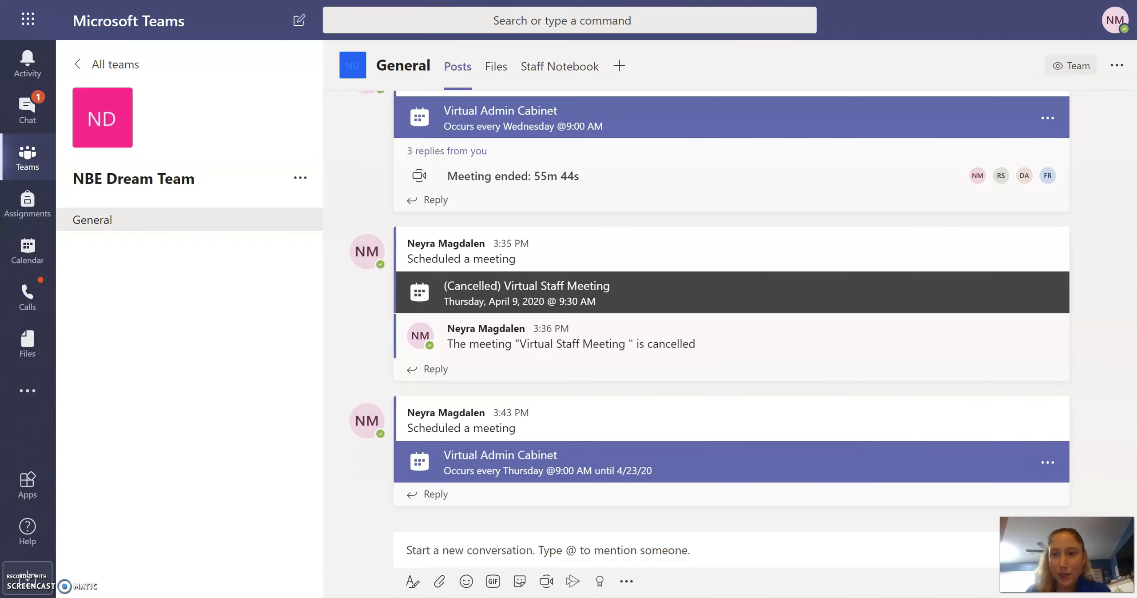
# - Go to Outlook Mail via the 'mail' address suggestion and switch to its calendar
pyautogui.hotkey('ctrl', 'l')
pyautogui.write('mail')
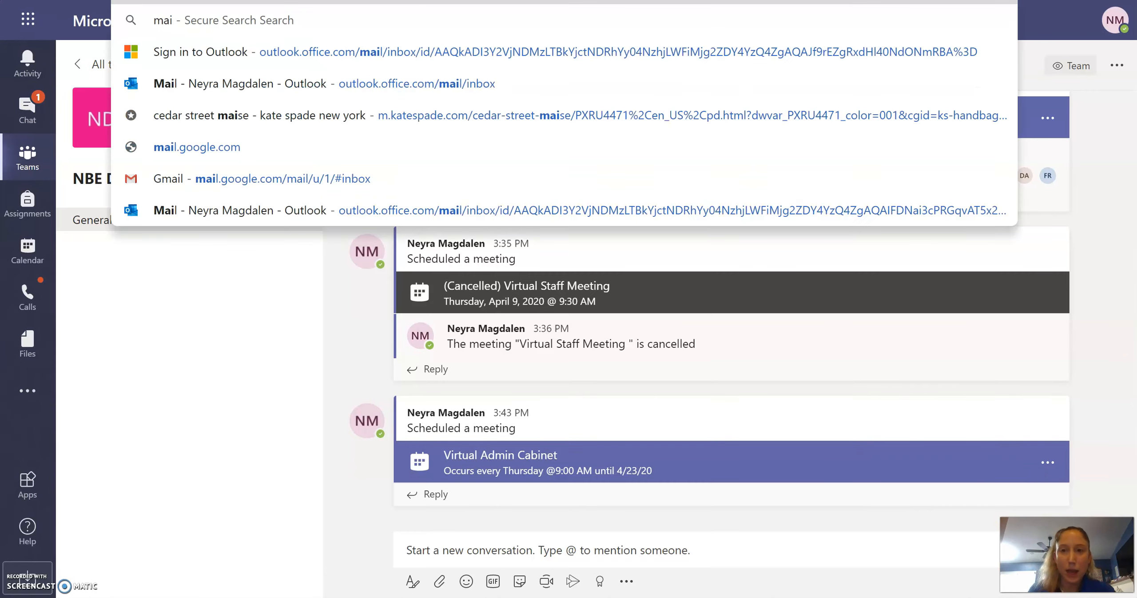
pyautogui.press('Down')
pyautogui.press('Down')
pyautogui.press('Return')
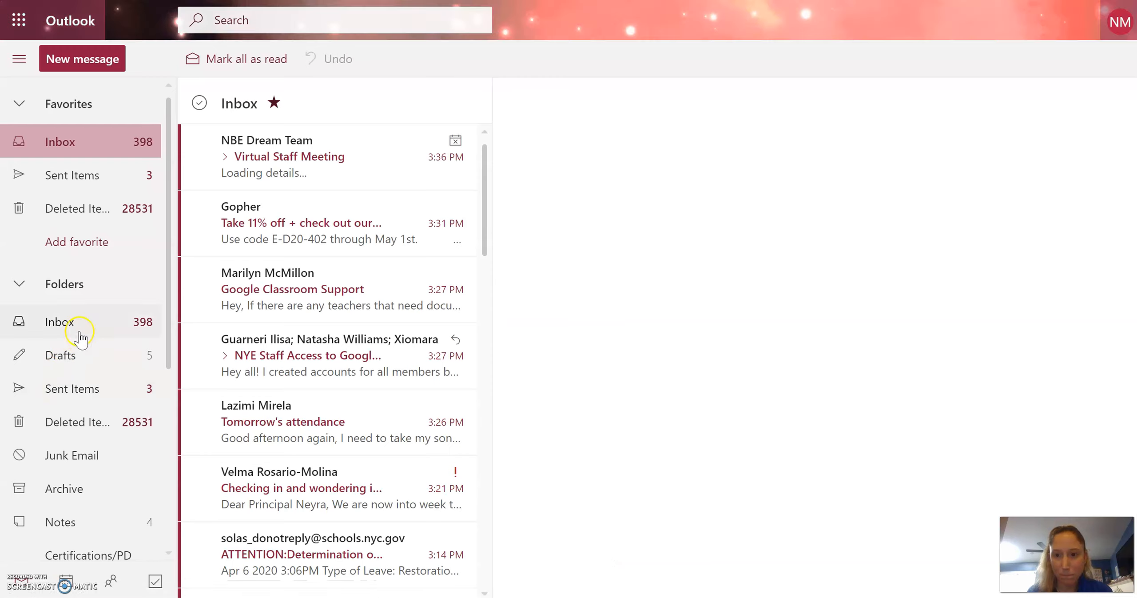
pyautogui.click(65, 581)
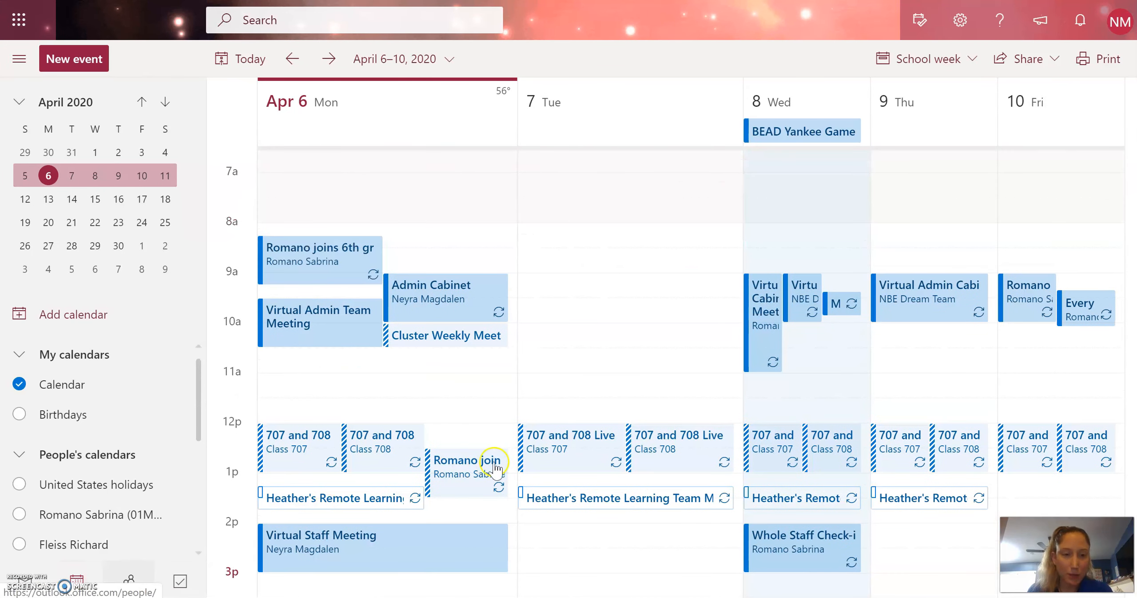
# - Open Thursday's Virtual Admin Cabinet event and its Join Teams meeting details
pyautogui.click(918, 318)
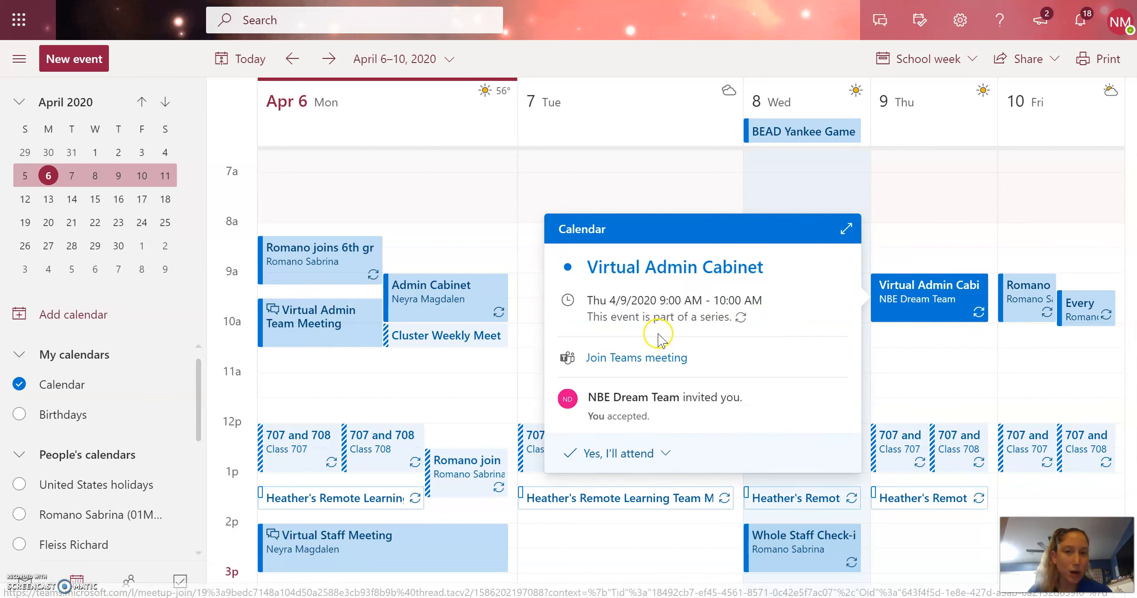
pyautogui.click(593, 359)
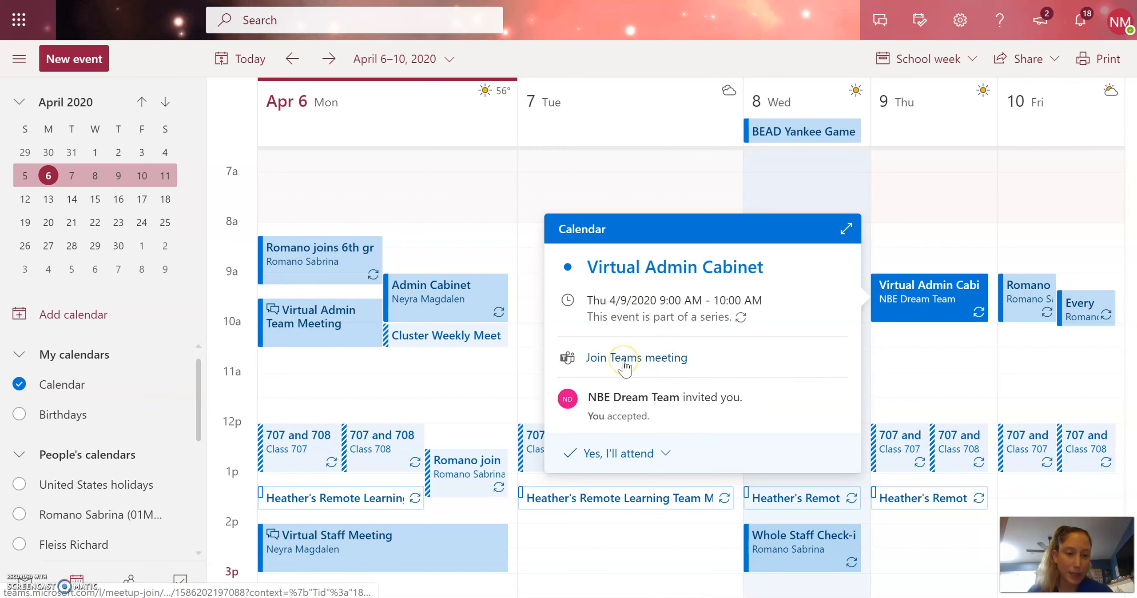